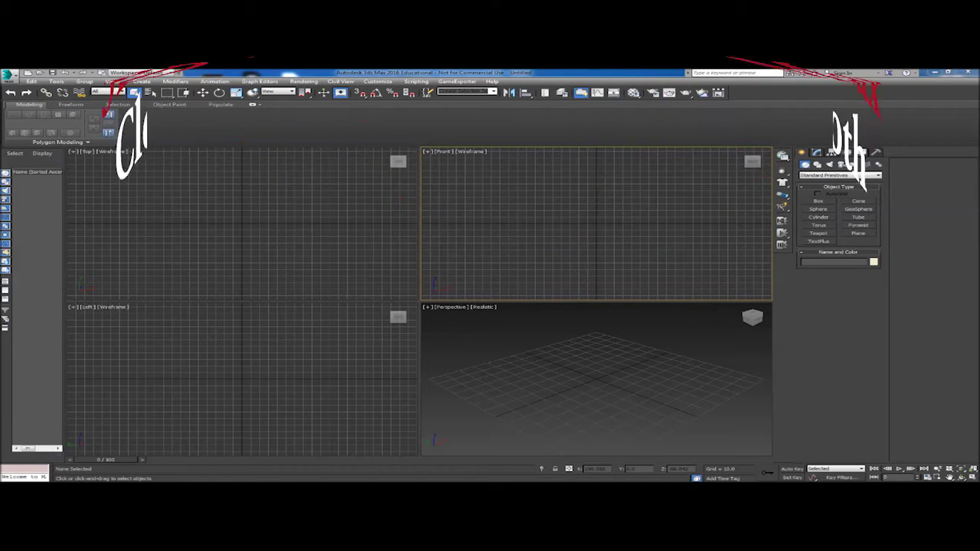
- Create a box about 75 long, 113 wide and 53 high near the centre of the Top view
left_click(828, 201)
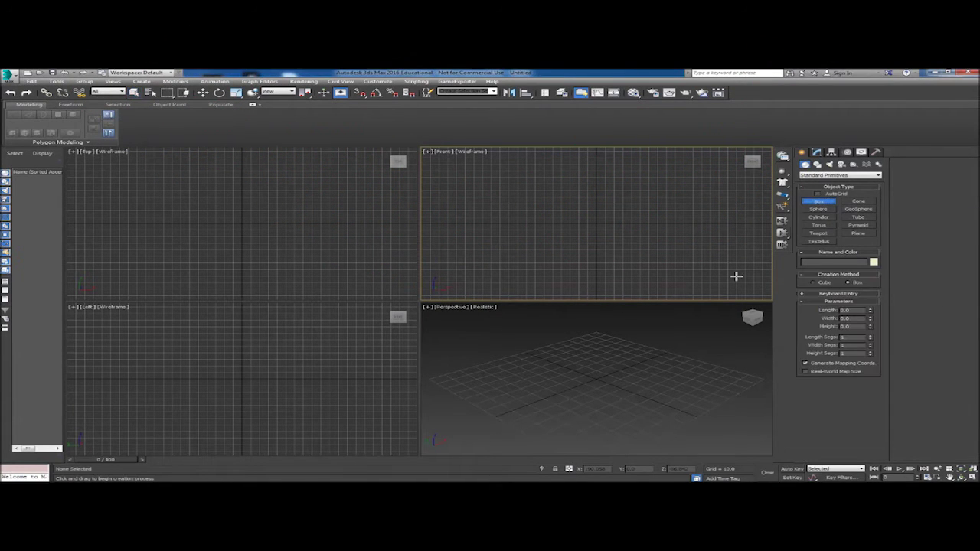
left_click_drag(173, 197, 273, 247)
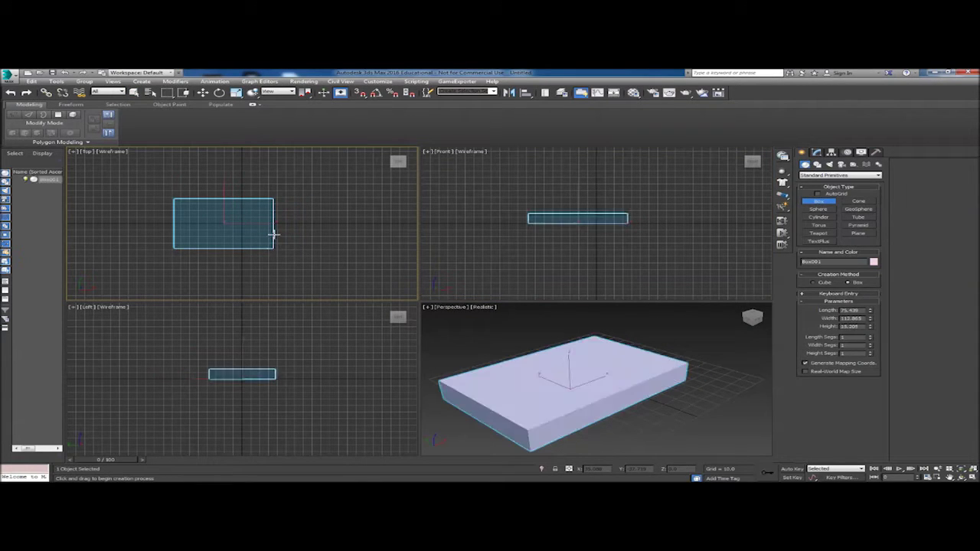
left_click(267, 212)
scroll(613, 347, "down", 5)
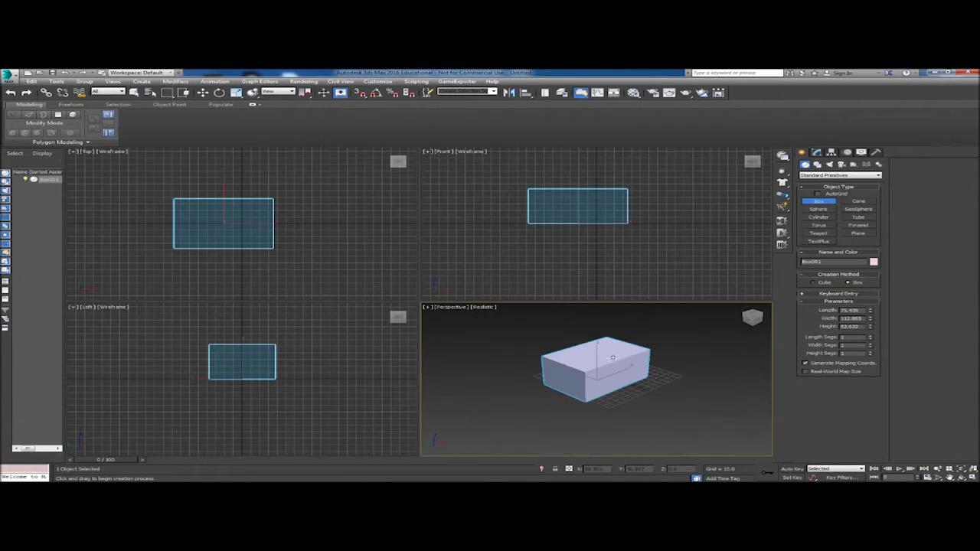
scroll(674, 356, "up", 1)
left_click_drag(753, 320, 760, 317)
- Create a plane about 342 long and 580 wide around the box in the Top view
left_click(859, 232)
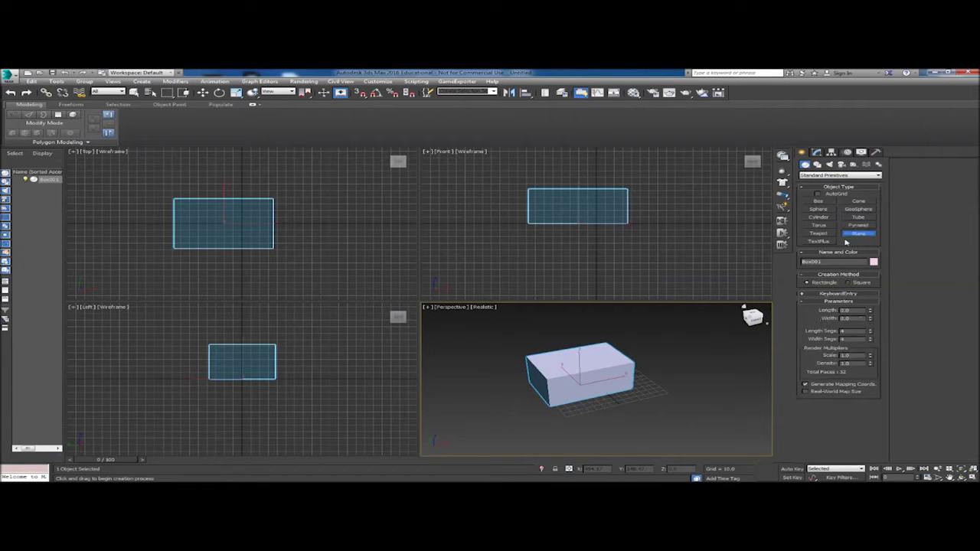
left_click(96, 181)
scroll(104, 187, "down", 4)
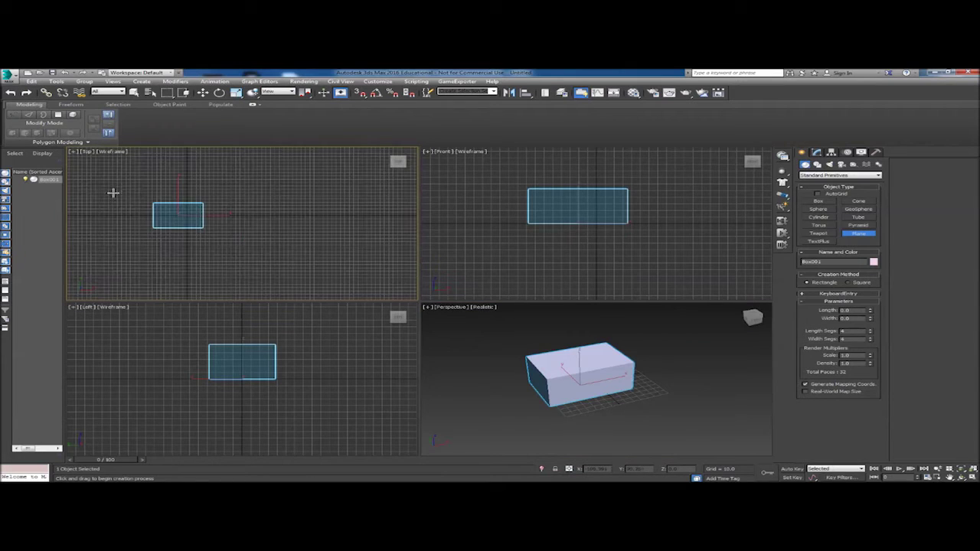
middle_click_drag(114, 196, 179, 202)
left_click_drag(121, 164, 376, 277)
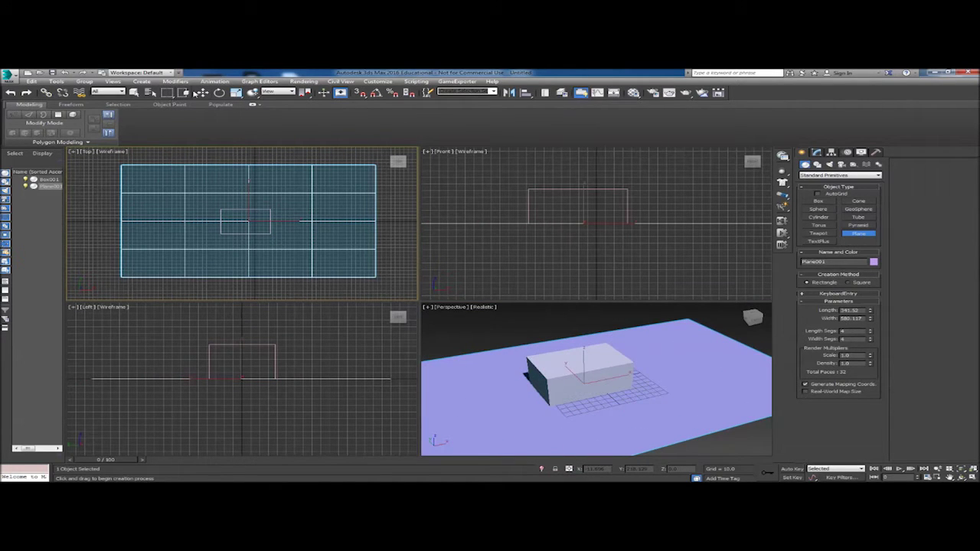
- Move the plane straight up along Z so that it hovers well above the box
left_click(203, 92)
left_click_drag(582, 354, 576, 255)
middle_click_drag(632, 374, 627, 412, "alt")
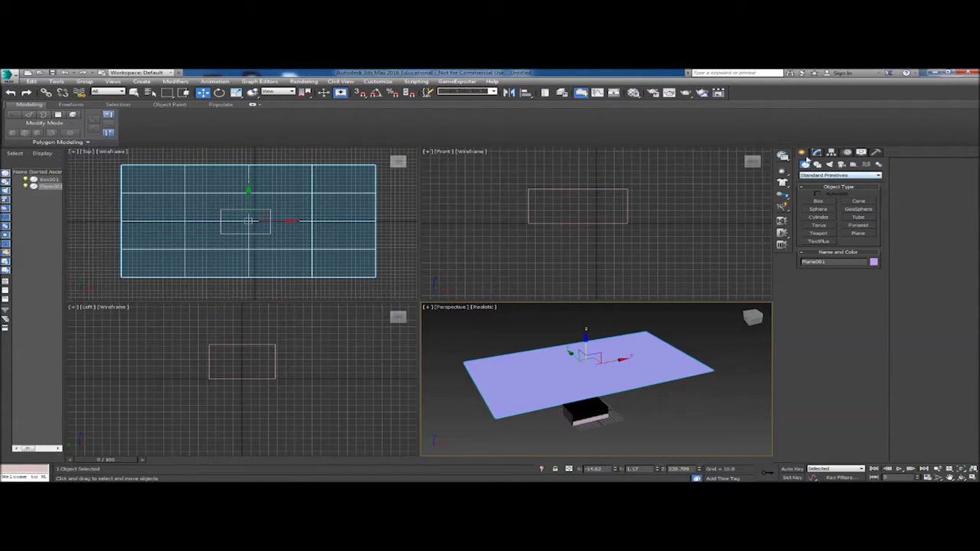
- Raise the plane's subdivision to 88 length segments and 90 width segments
left_click(817, 152)
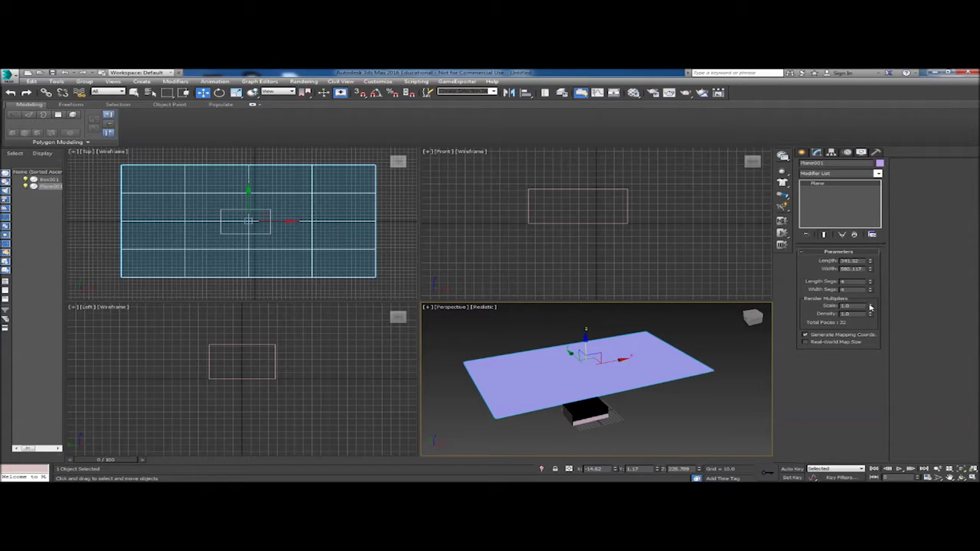
left_click_drag(871, 282, 870, 246)
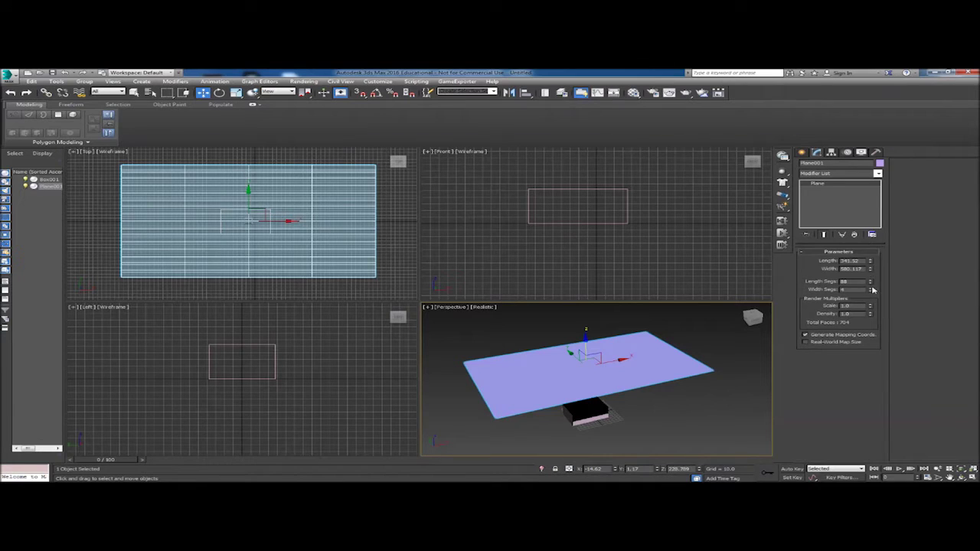
left_click_drag(870, 291, 870, 259)
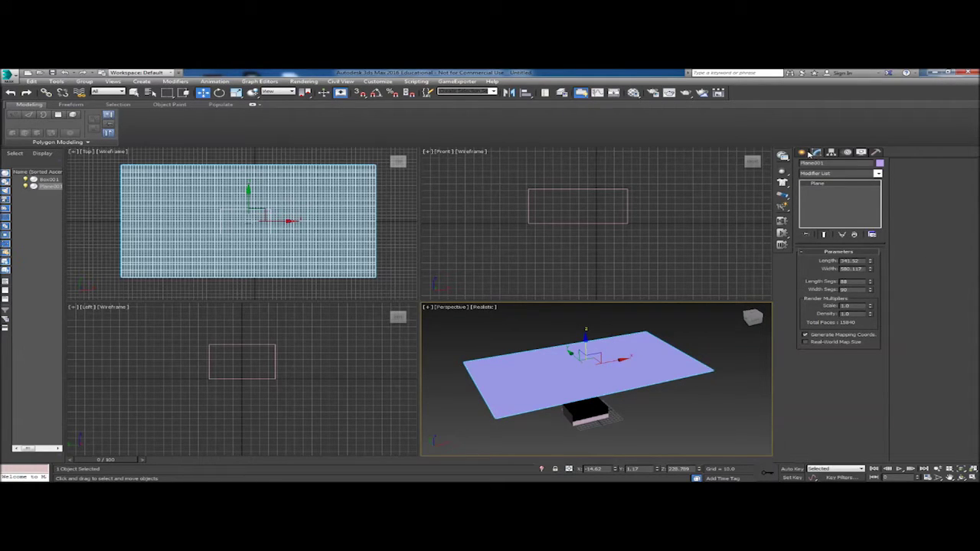
- Apply the Cloth modifier to the plane
left_click(878, 173)
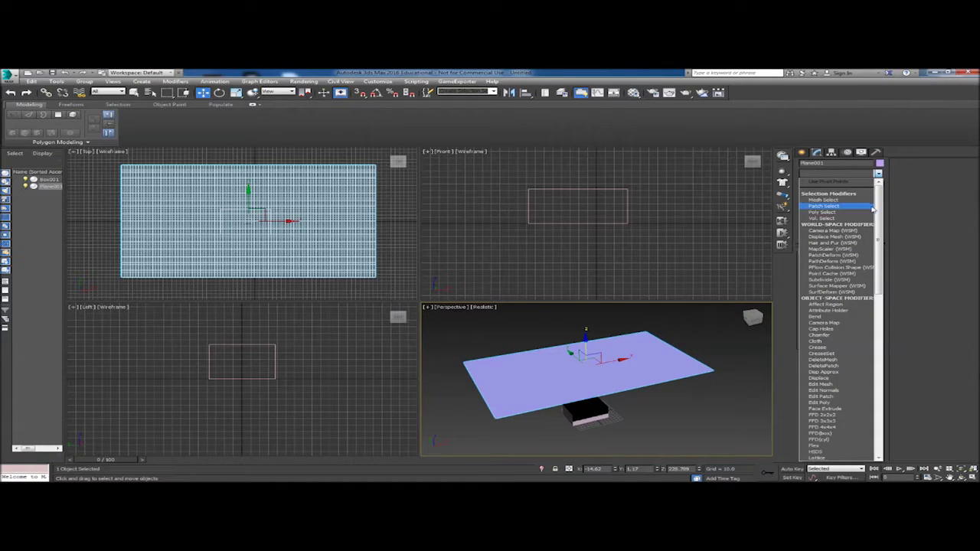
scroll(880, 230, "down", 4)
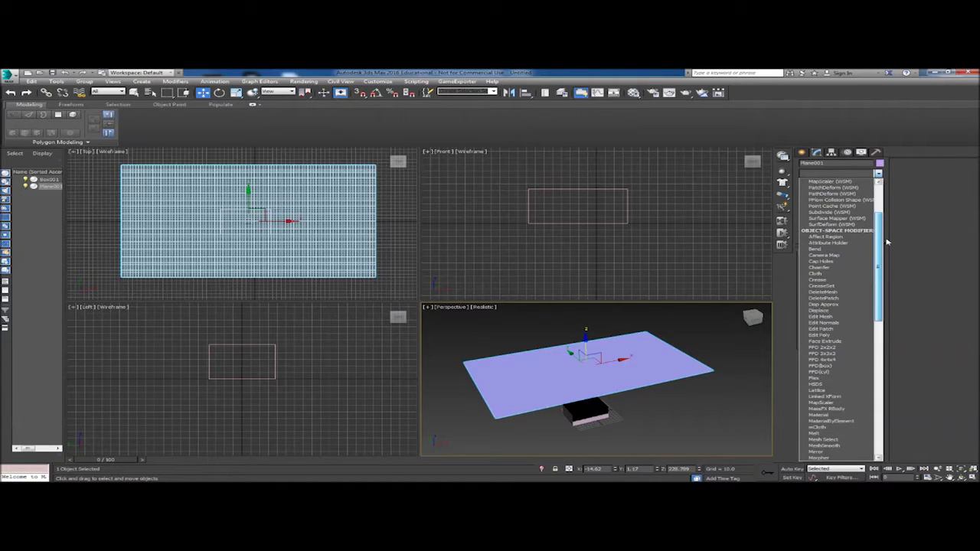
left_click(829, 274)
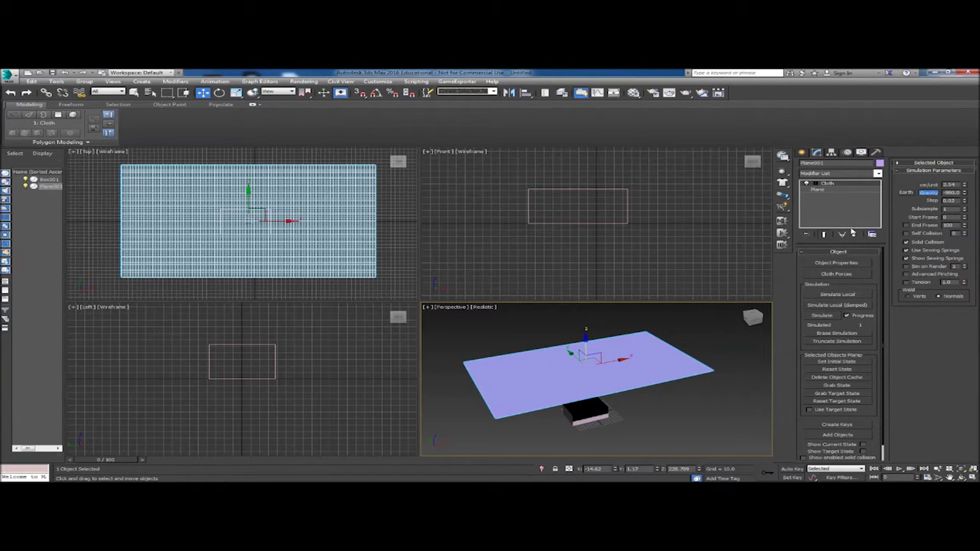
- In the Cloth object properties, set Plane001 to Cloth and give it the Cotton preset
left_click(830, 264)
left_click_drag(482, 144, 636, 143)
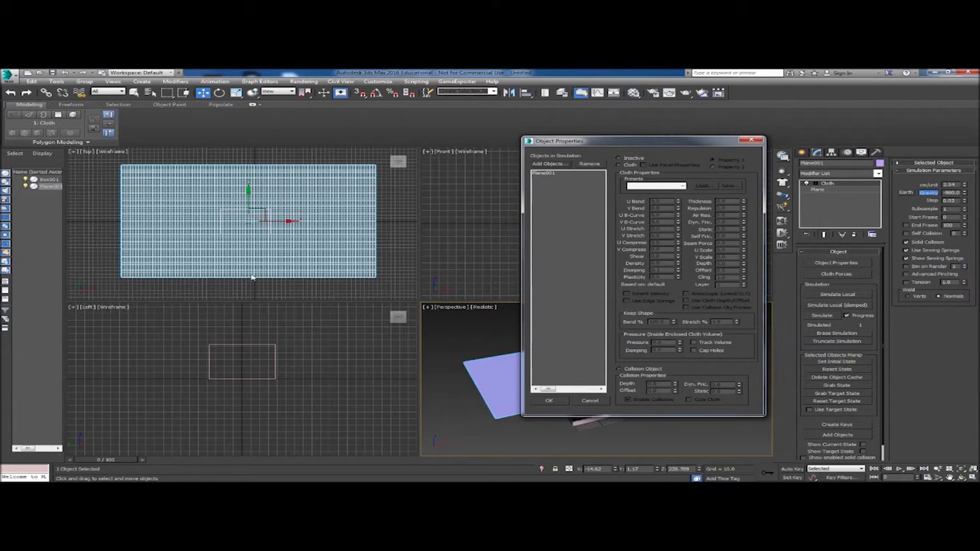
left_click(546, 177)
left_click(617, 166)
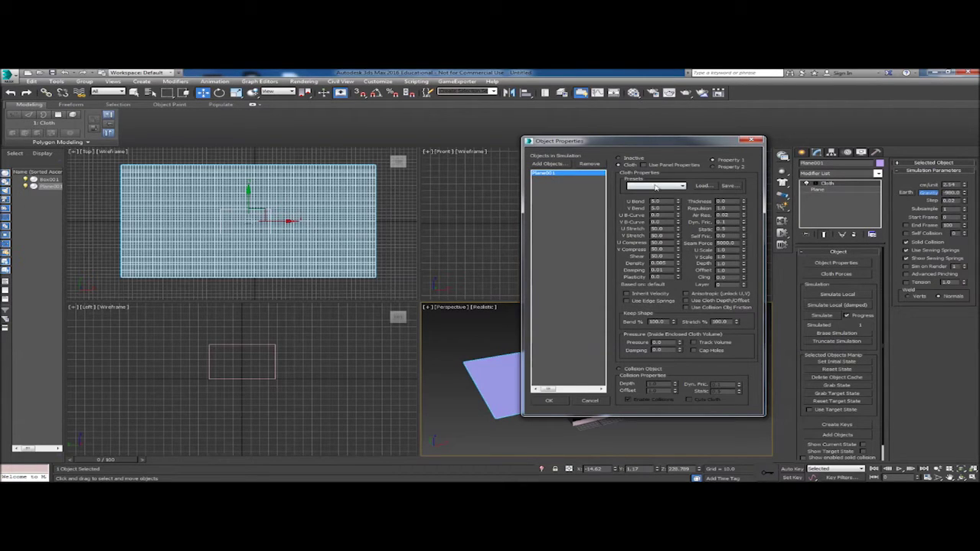
left_click(655, 186)
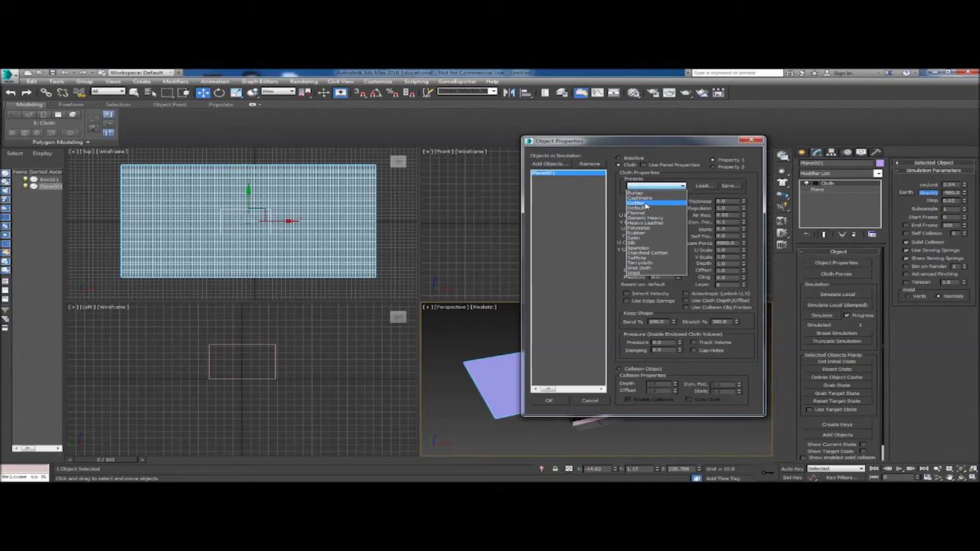
left_click(645, 203)
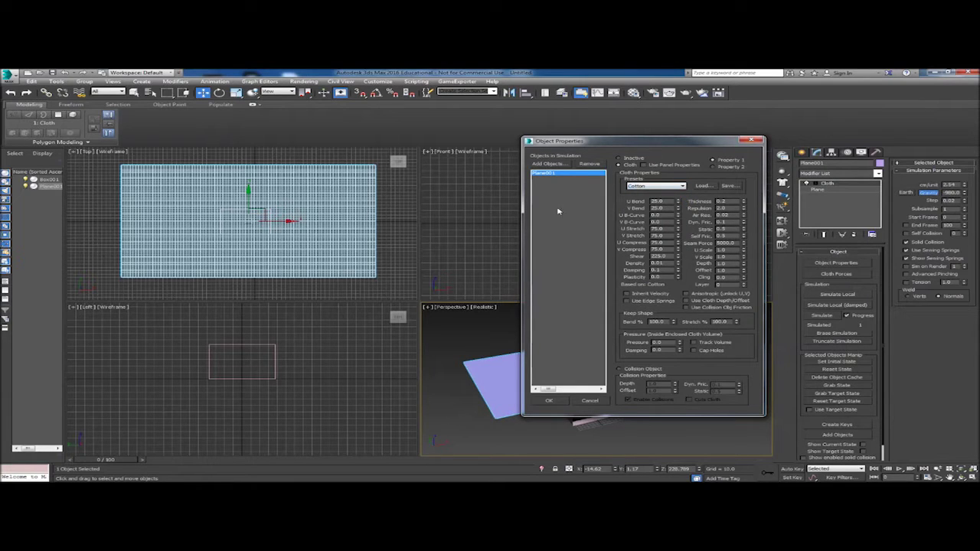
- Add Box001 to the cloth simulation, making it a Collision Object while Plane001 is set to Cloth
left_click(547, 165)
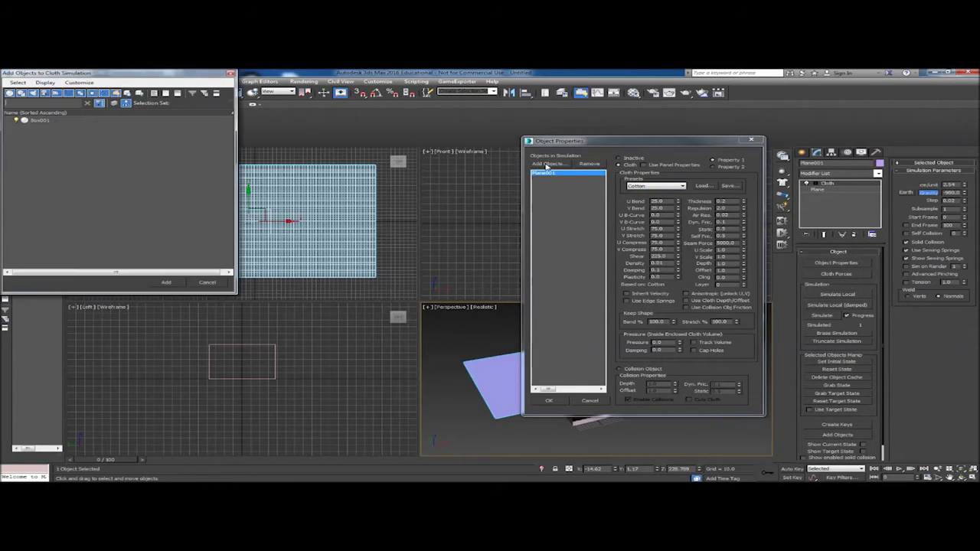
left_click(39, 122)
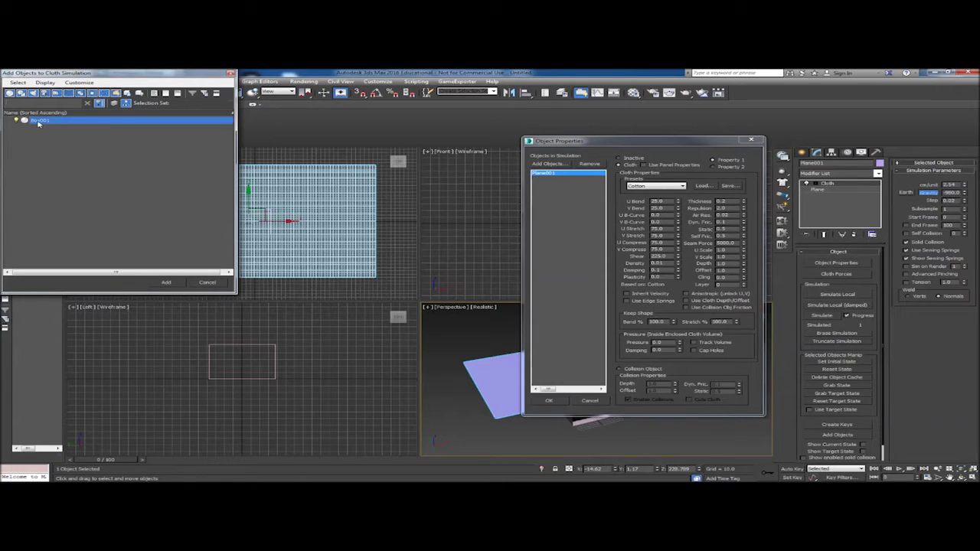
left_click(166, 282)
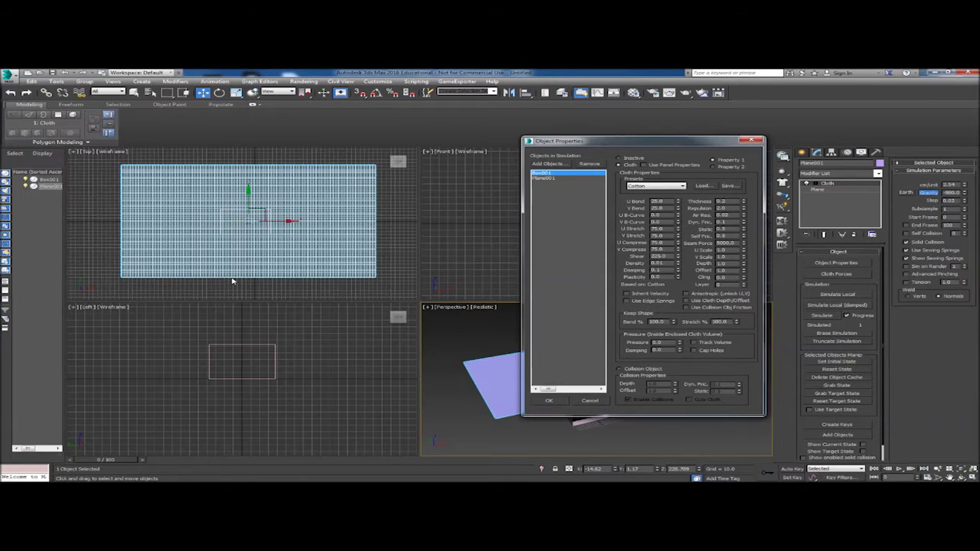
left_click(621, 370)
left_click(549, 178)
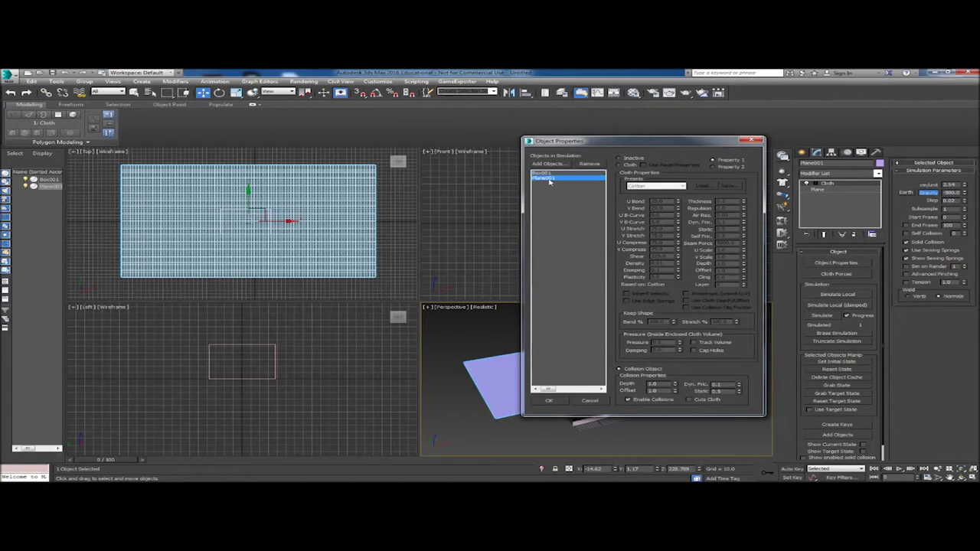
left_click(620, 164)
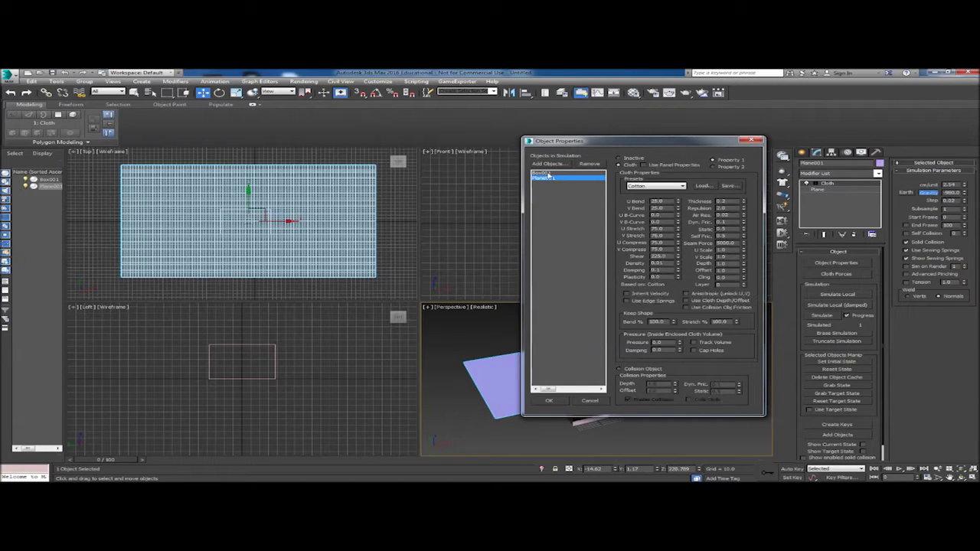
left_click(544, 174)
left_click(620, 370)
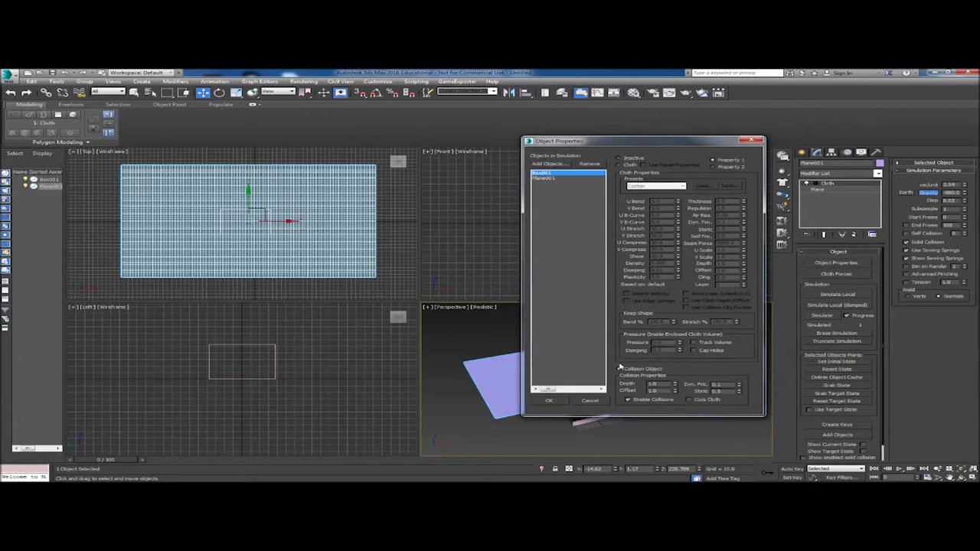
- Check the simulation roles of the box and the plane, and accept the object properties
left_click(546, 178)
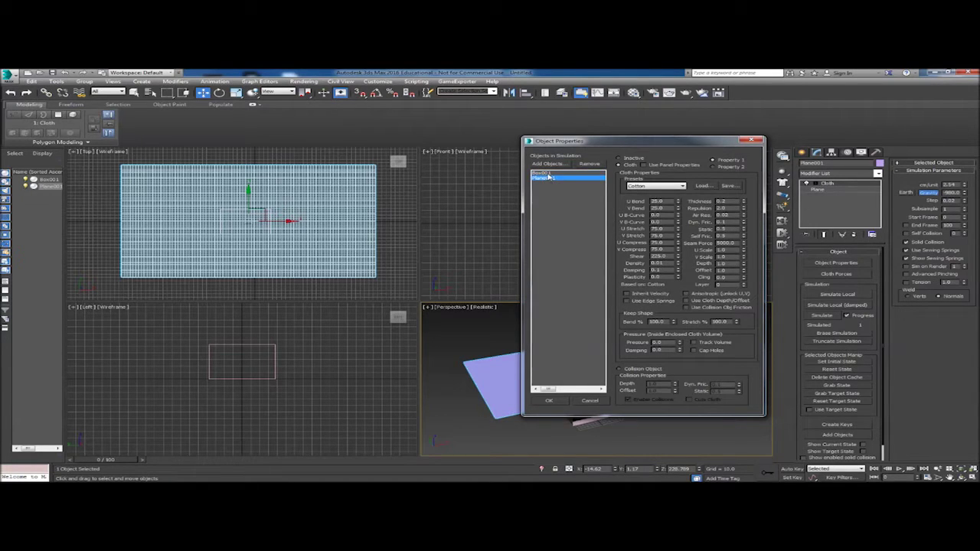
left_click(547, 174)
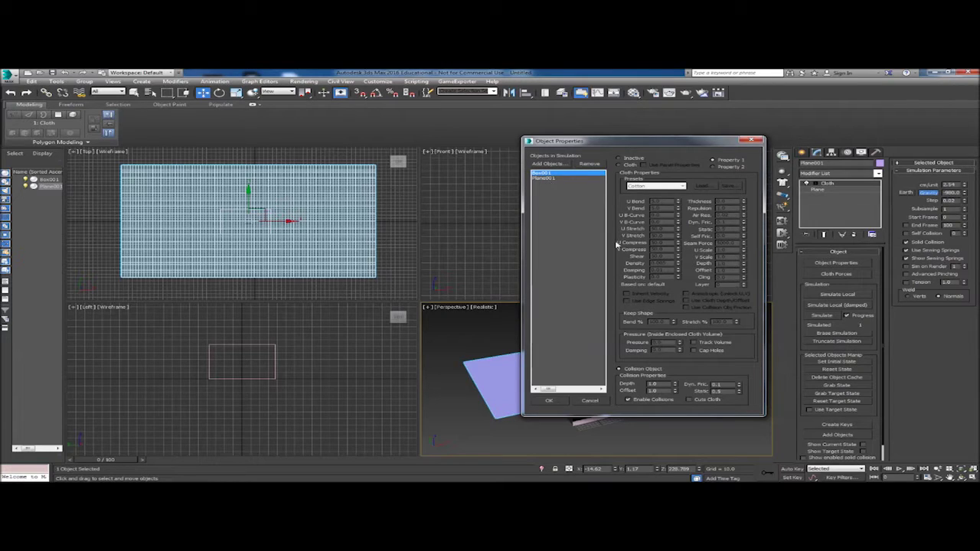
left_click(546, 179)
left_click(547, 174)
left_click(546, 179)
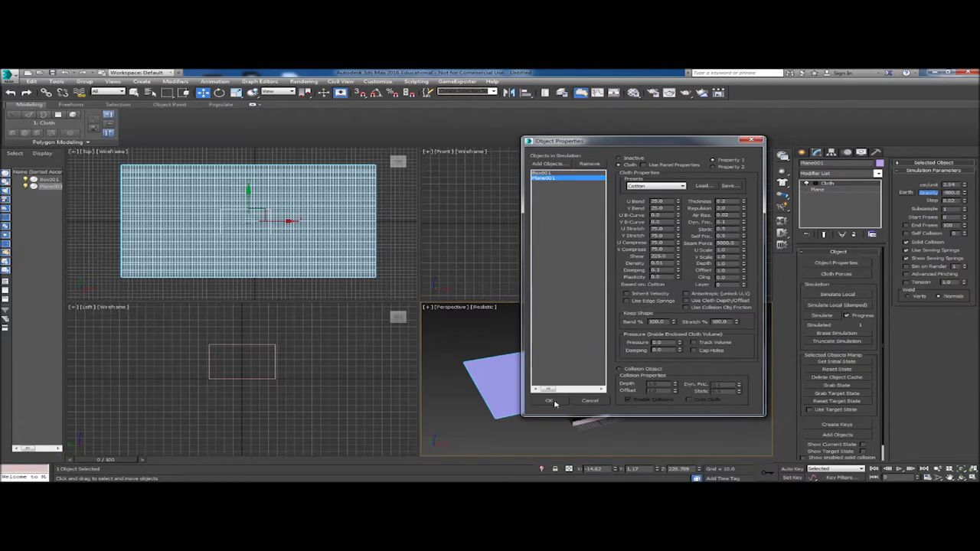
left_click(550, 401)
- Run Simulate Local to drape the plane over the box, stop the simulation and inspect the draped cloth
middle_click_drag(650, 375, 710, 344, "alt")
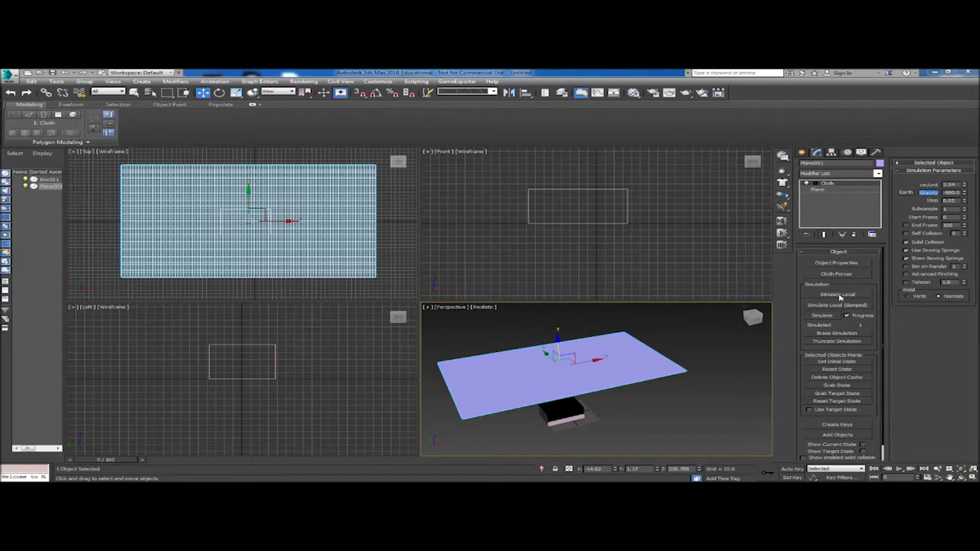
left_click(839, 295)
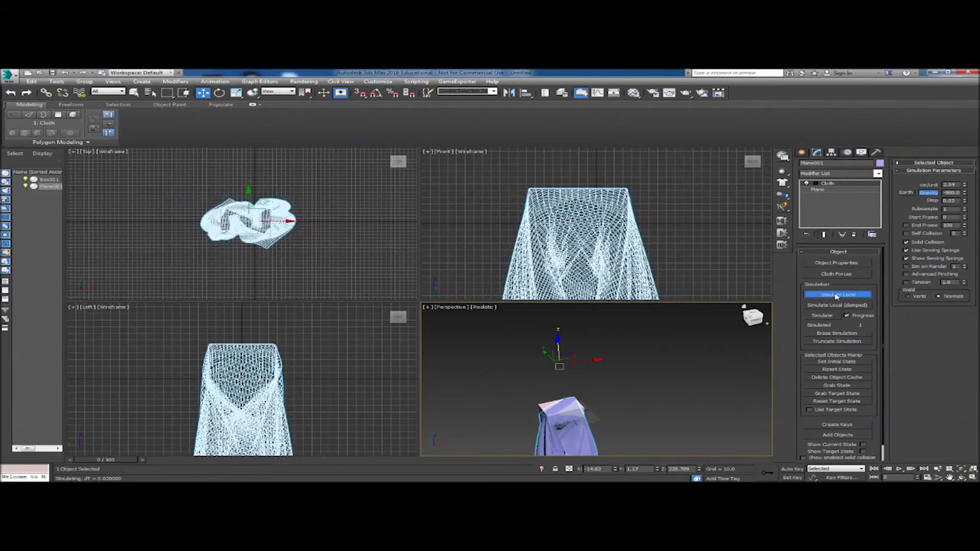
left_click(836, 296)
middle_click_drag(613, 398, 604, 376, "alt")
scroll(622, 370, "up", 4)
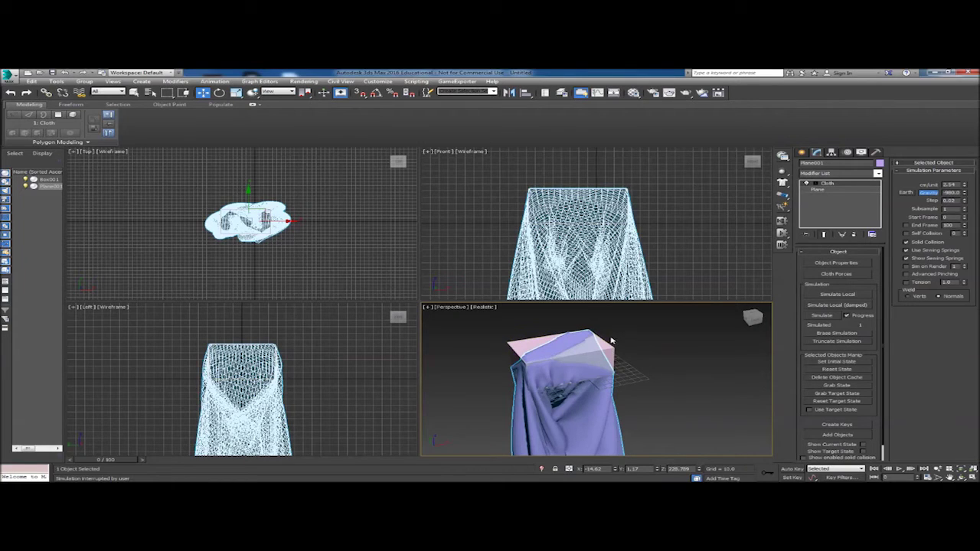
- Try deleting the box beneath the draped cloth to inspect the cloth alone, and undo the deletion
left_click(531, 357)
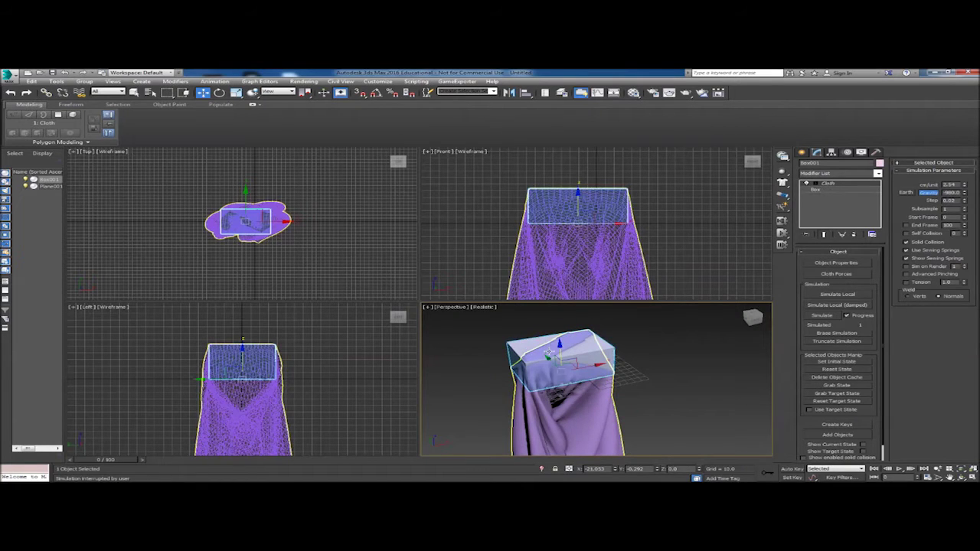
key("Delete")
mouse_move(549, 349)
middle_mouse_down("alt")
mouse_move(610, 373)
mouse_move(565, 348)
middle_mouse_up("alt")
left_click(565, 346)
left_click(503, 334)
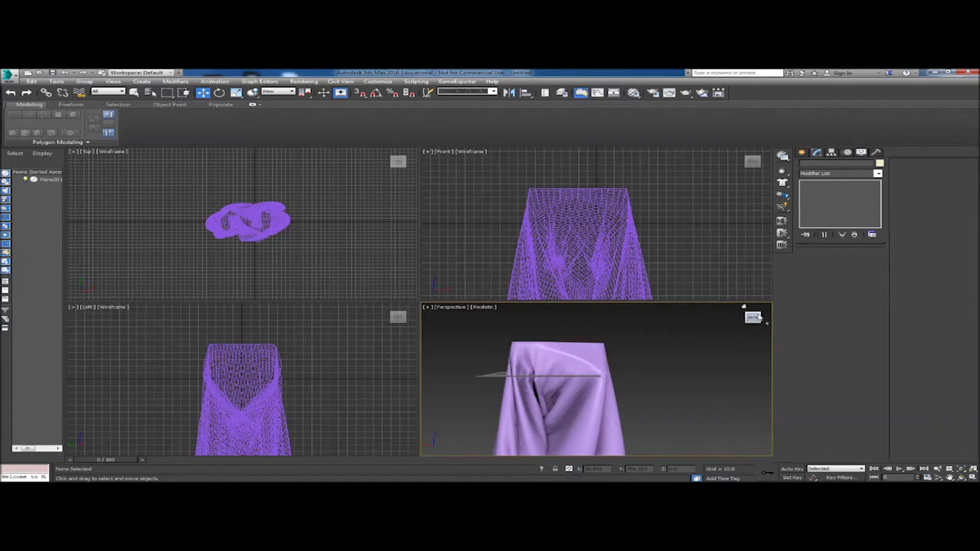
left_click_drag(759, 317, 753, 317)
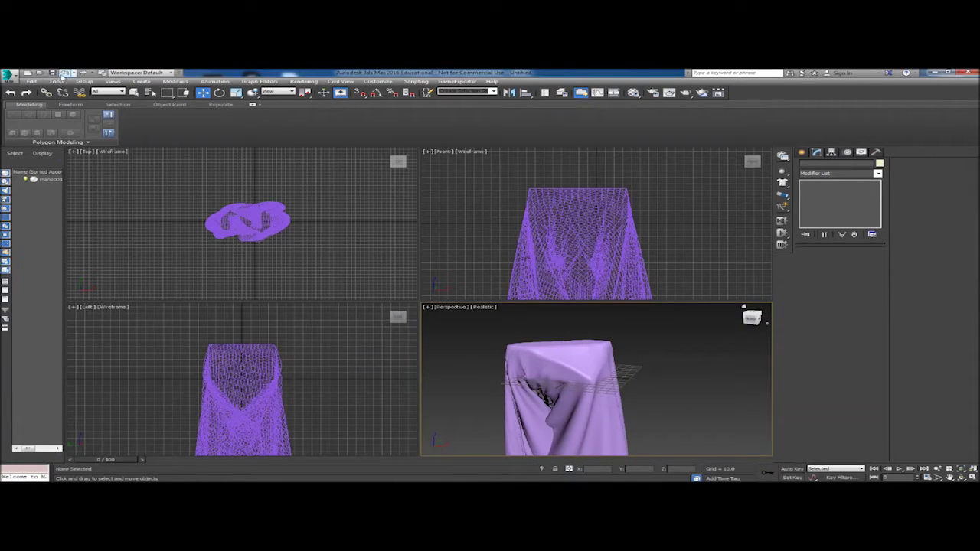
left_click(64, 72)
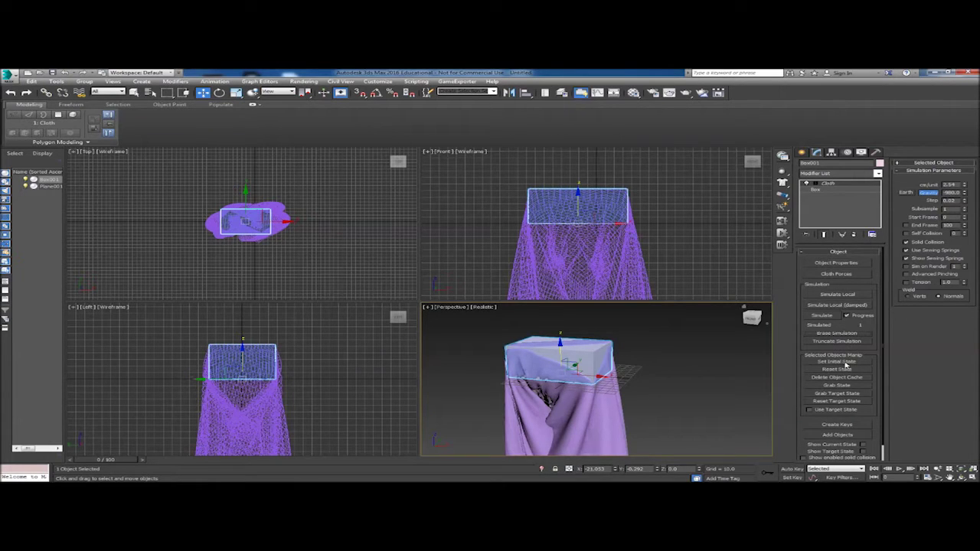
- Reset the state of the draped plane's cloth simulation
left_click(642, 278)
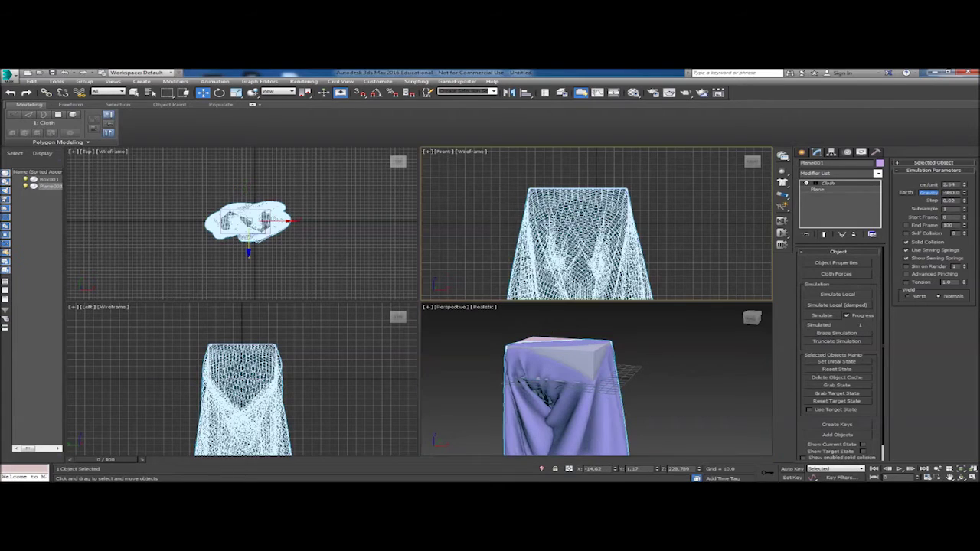
left_click(837, 370)
scroll(617, 376, "down", 5)
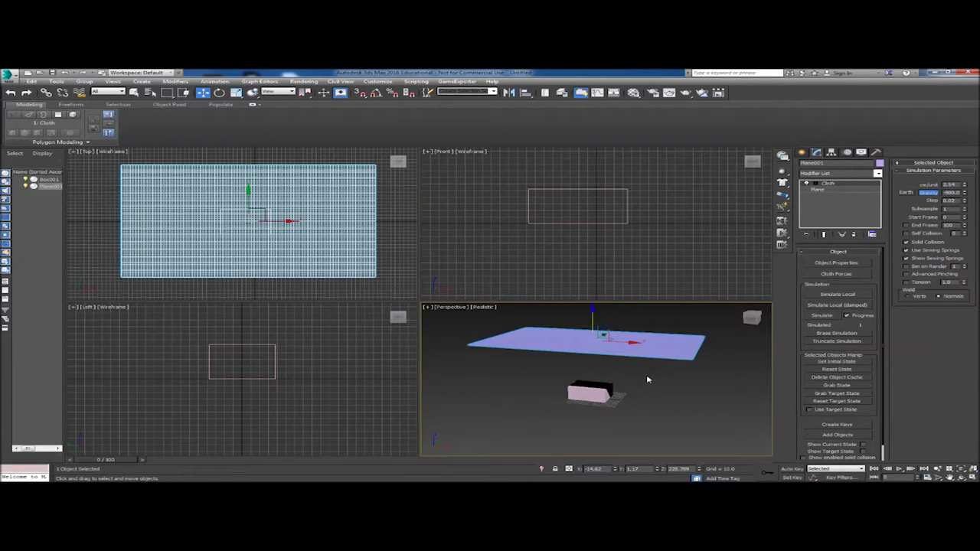
- Set the box's base segments to 26 in length, 18 in width and 21 in height
middle_click_drag(648, 379, 637, 394)
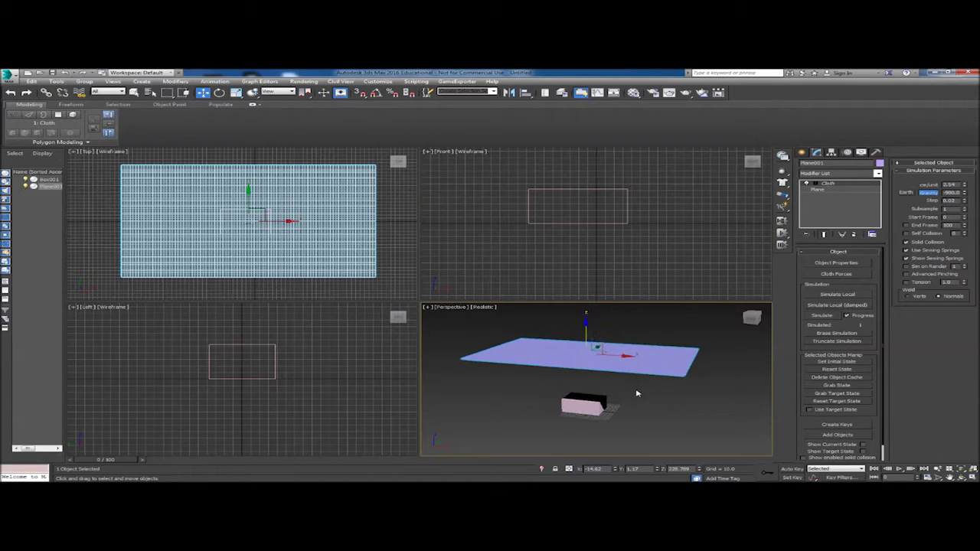
left_click(595, 397)
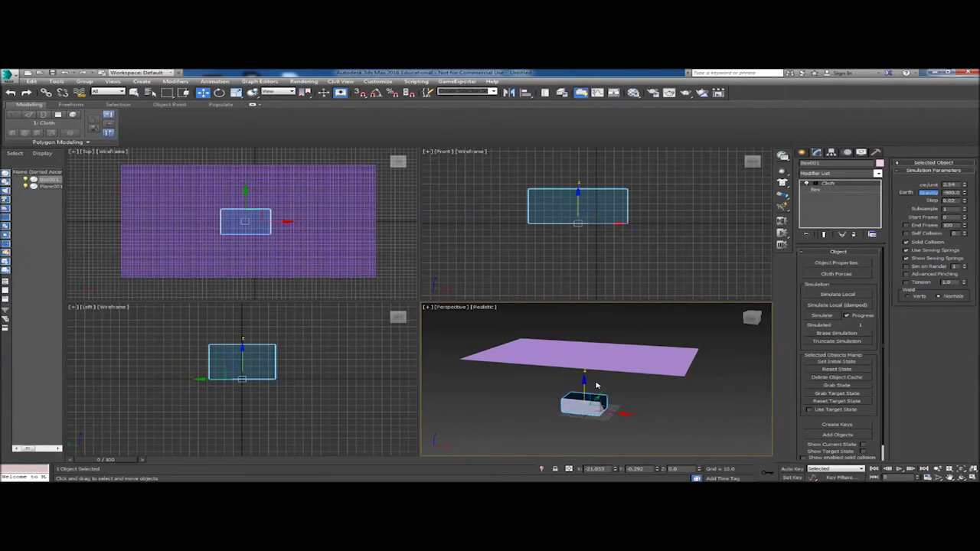
left_click(825, 192)
left_click(530, 301)
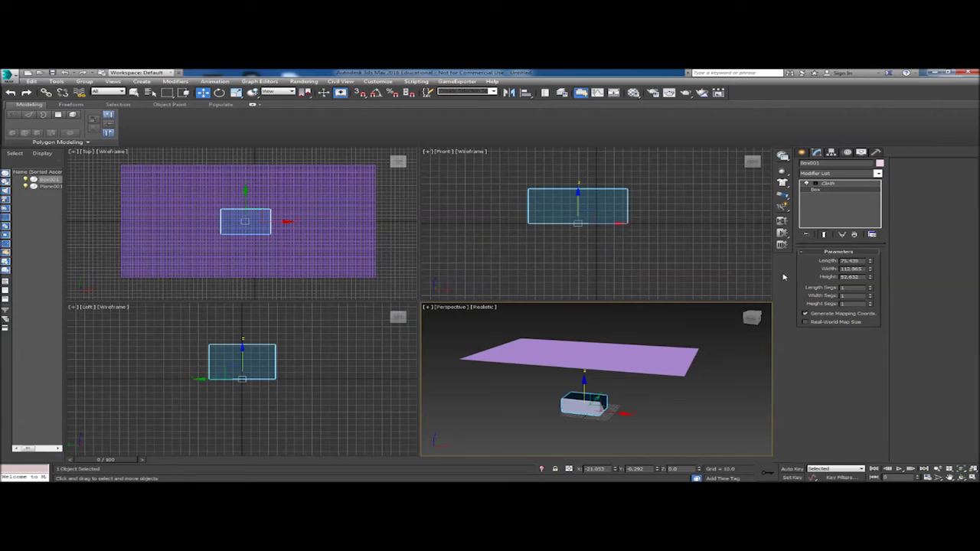
mouse_move(869, 288)
left_mouse_down()
mouse_move(871, 302)
mouse_move(875, 293)
left_mouse_up()
left_click(870, 281)
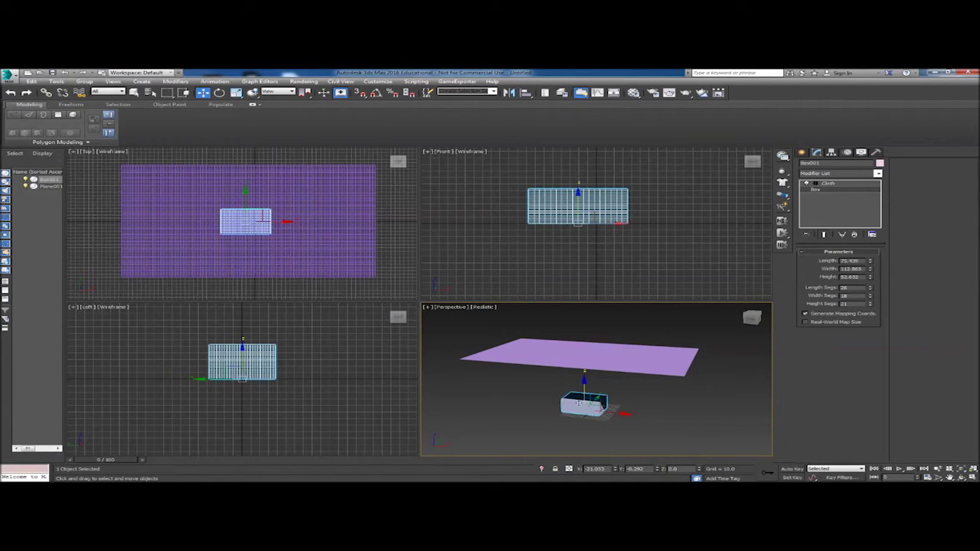
middle_click_drag(681, 398, 716, 354, "alt")
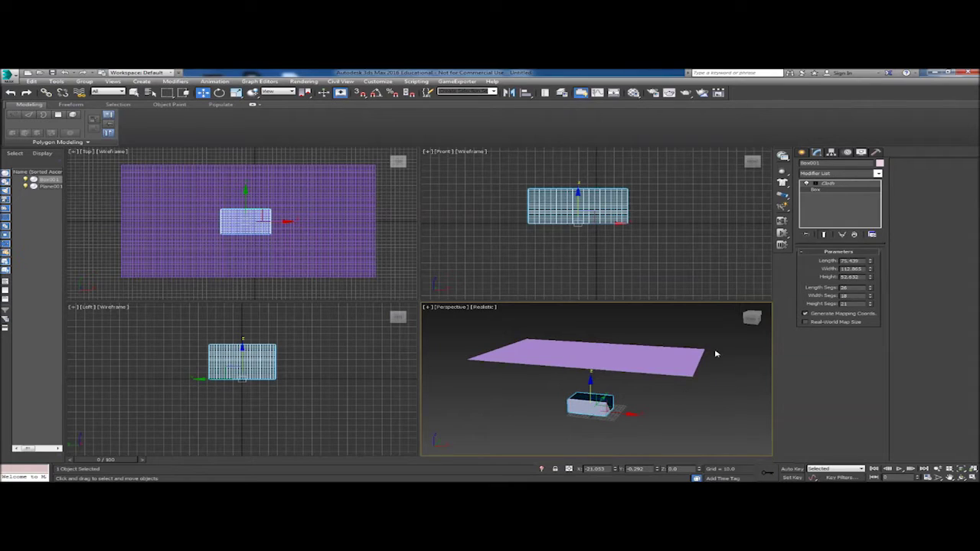
- Set the cloth simulation's end frame to 50 and run Simulate Local until the plane drapes over the box, checking the folds
left_click(840, 186)
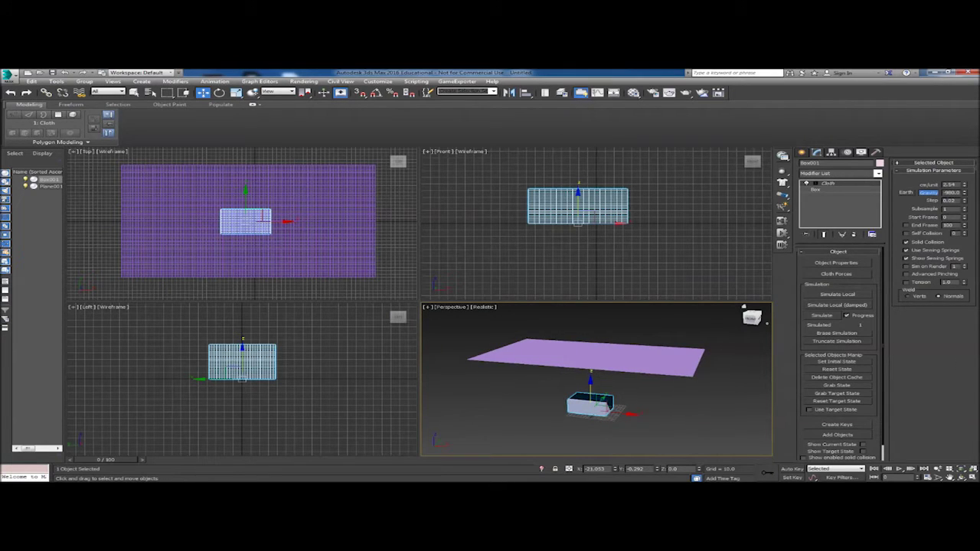
double_click(949, 226)
left_click(840, 295)
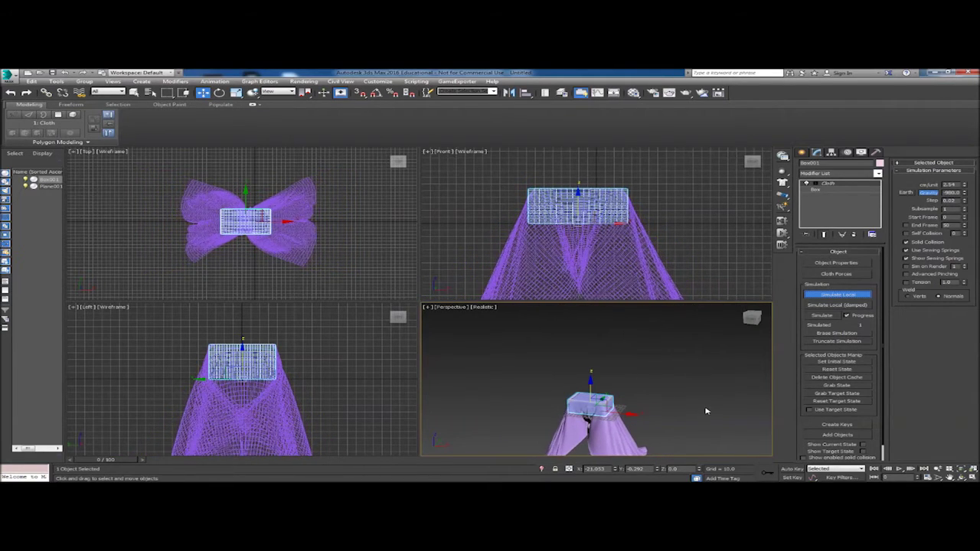
left_click(858, 299)
scroll(670, 398, "up", 5)
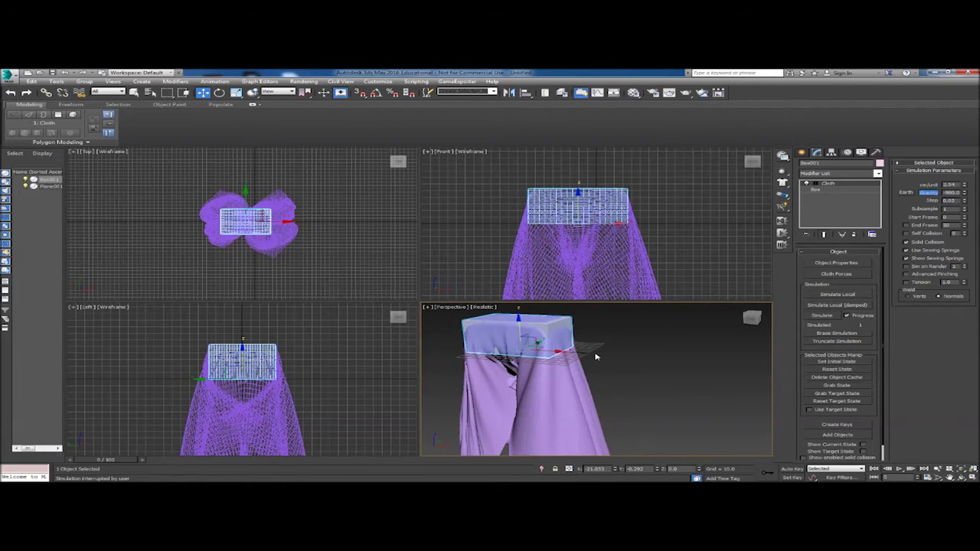
scroll(596, 356, "up", 6)
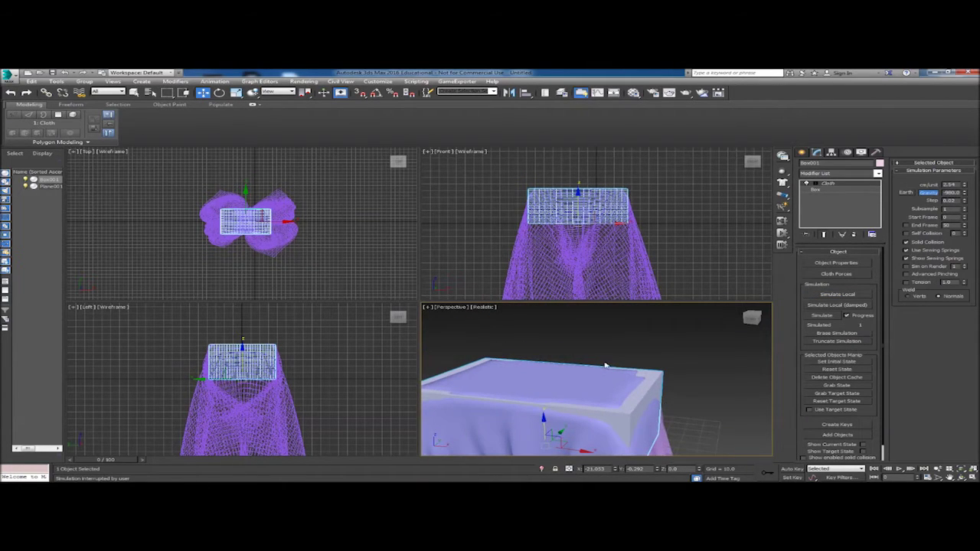
middle_click_drag(605, 366, 584, 403, "alt")
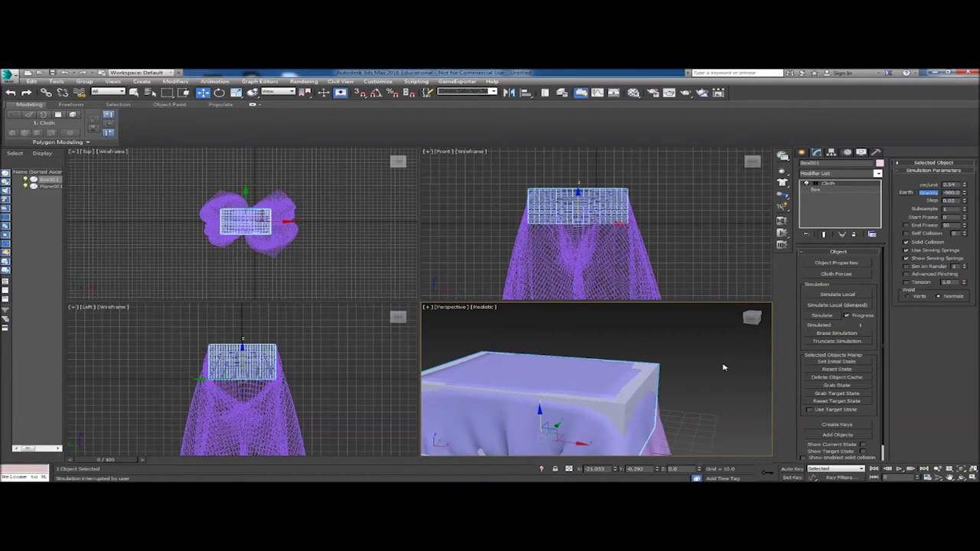
- Delete the box and the draped plane to clear the scene
key("Delete")
left_click_drag(753, 317, 754, 317)
middle_click_drag(539, 407, 830, 343, "alt")
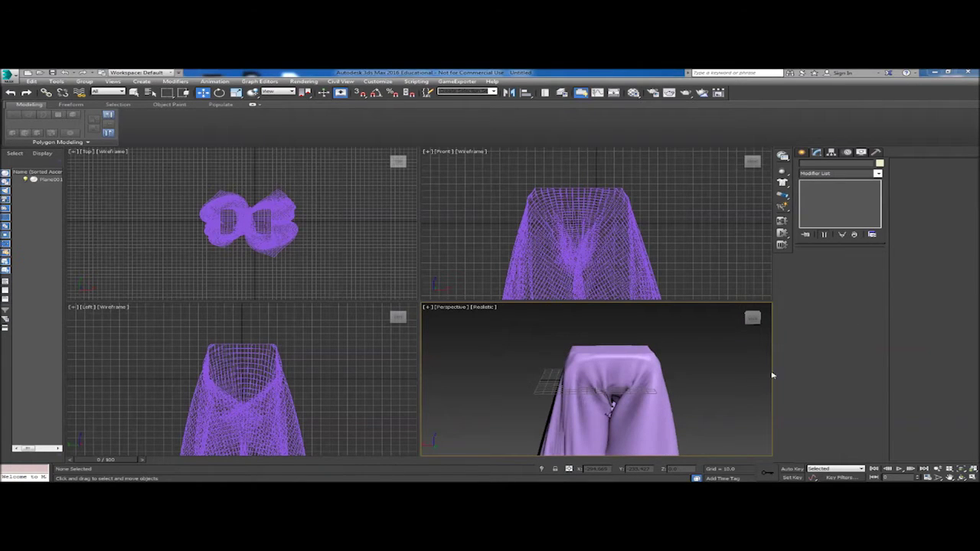
left_click(573, 356)
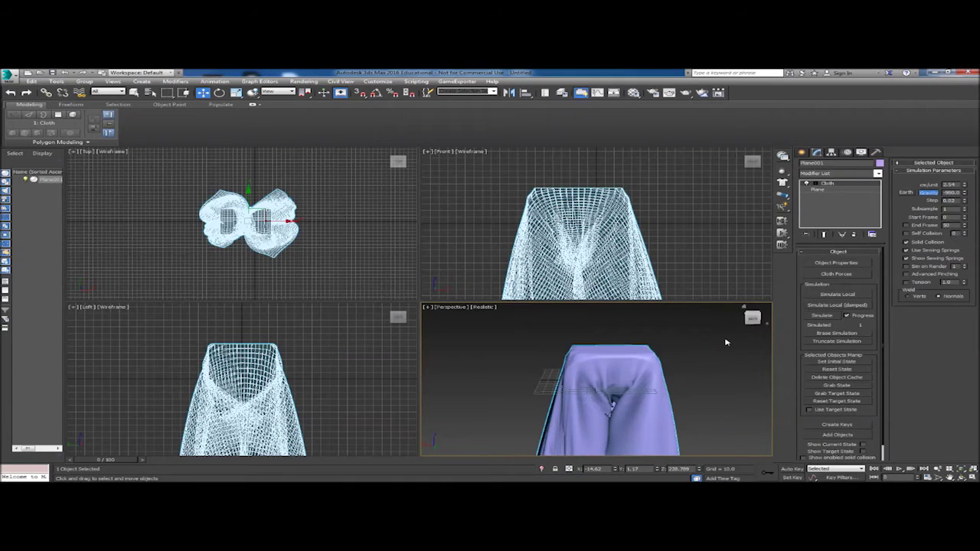
key("Delete")
- Create an upright cylinder as a flagpole with a radius of about 2.6, a reduced height and 14 height segments
scroll(652, 366, "up", 3)
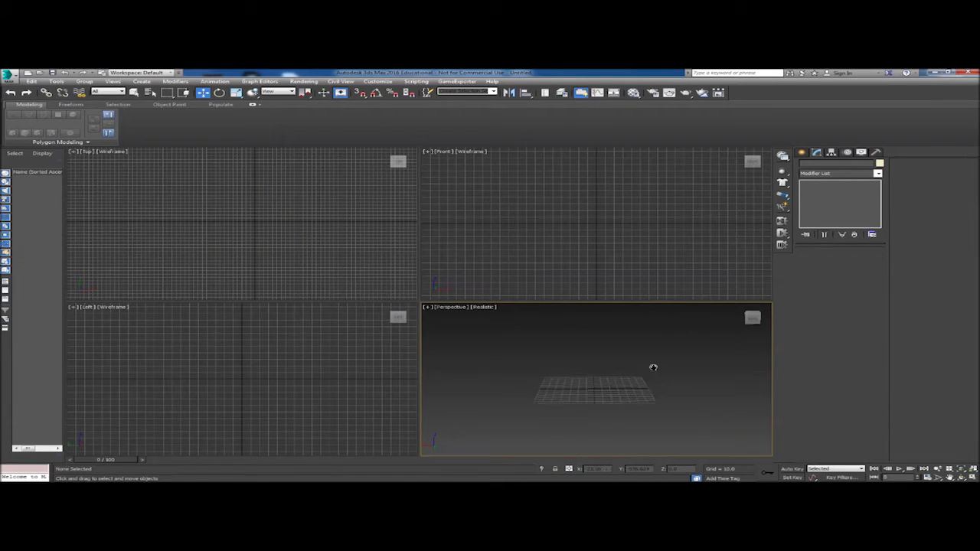
middle_click_drag(657, 367, 694, 344)
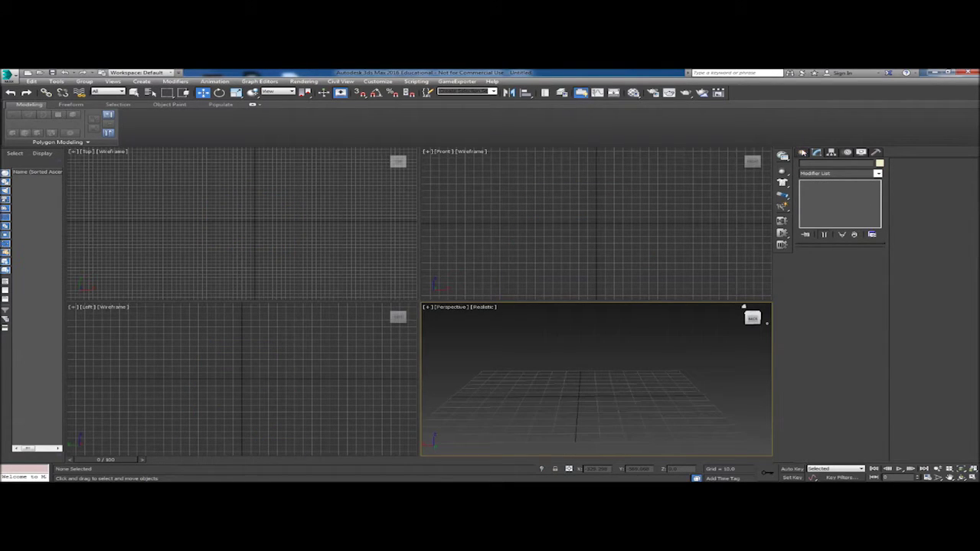
left_click(803, 152)
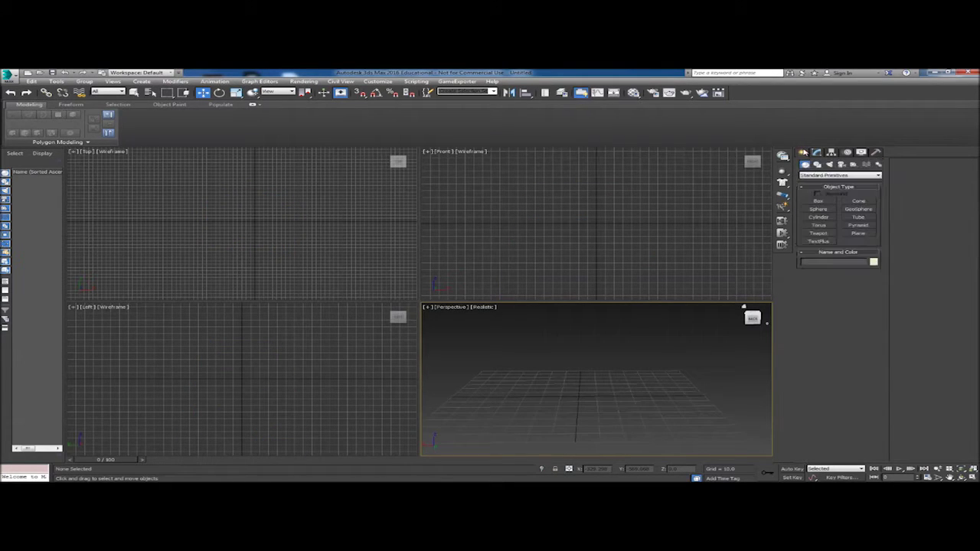
left_click(819, 218)
left_click_drag(218, 221, 219, 221)
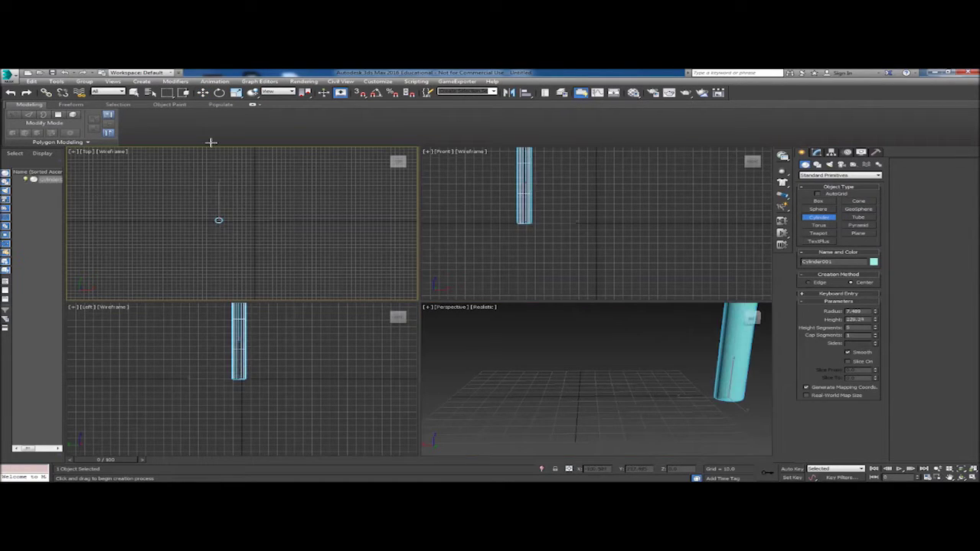
scroll(526, 317, "down", 4)
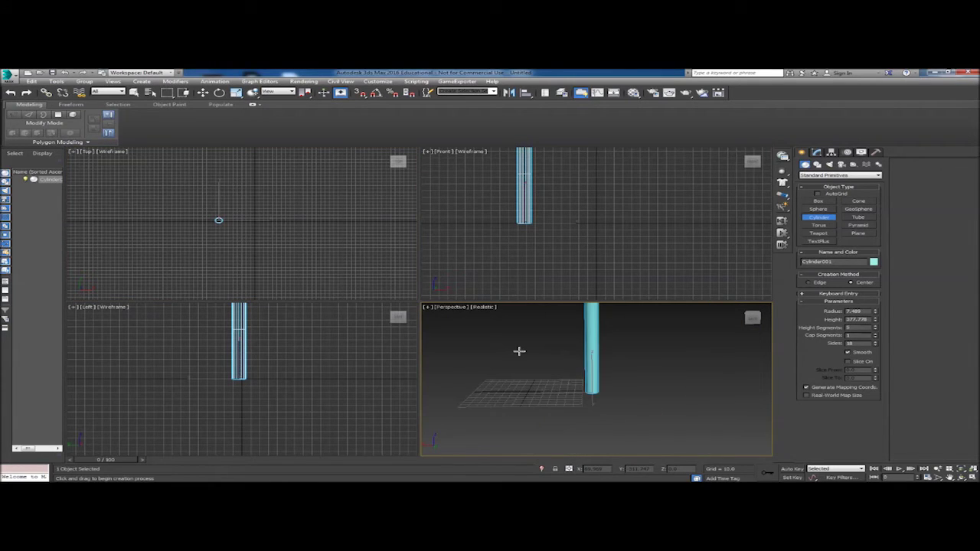
middle_click_drag(535, 352, 560, 394)
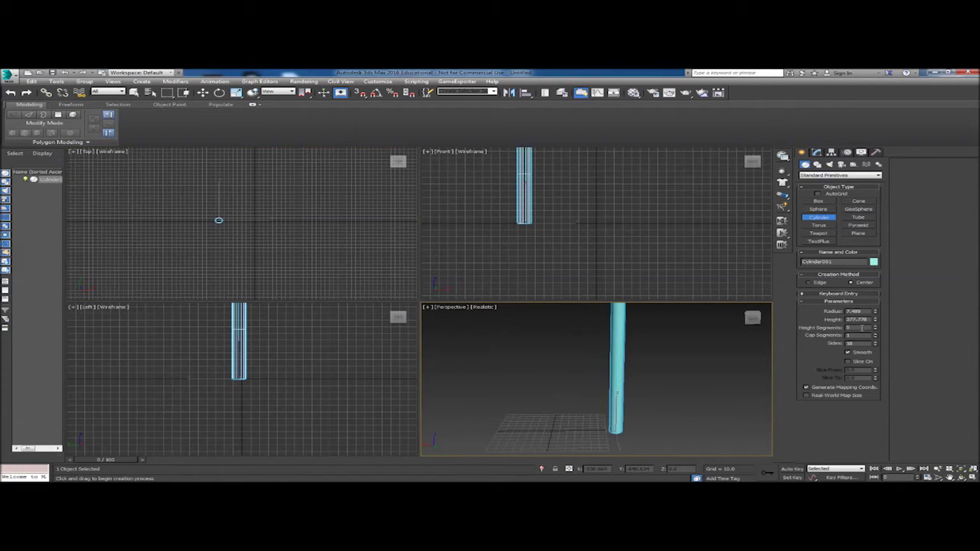
mouse_move(875, 328)
left_mouse_down()
mouse_move(874, 318)
mouse_move(876, 349)
mouse_move(875, 320)
mouse_move(876, 331)
left_mouse_up()
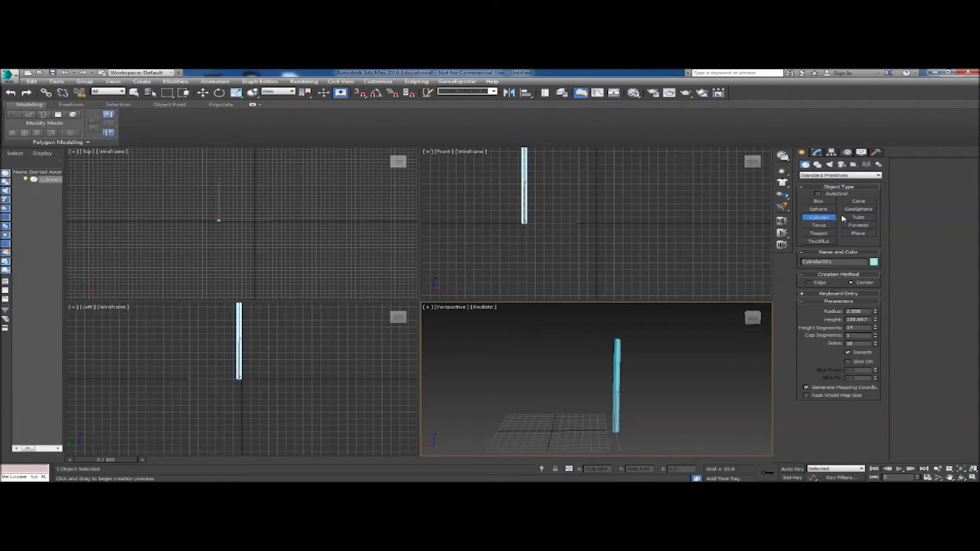
- Draw a flag plane about 42 by 84 beside the pole's upper end in the Front view, with 37 length and 72 width segments
left_click(857, 233)
middle_click_drag(572, 223, 586, 272)
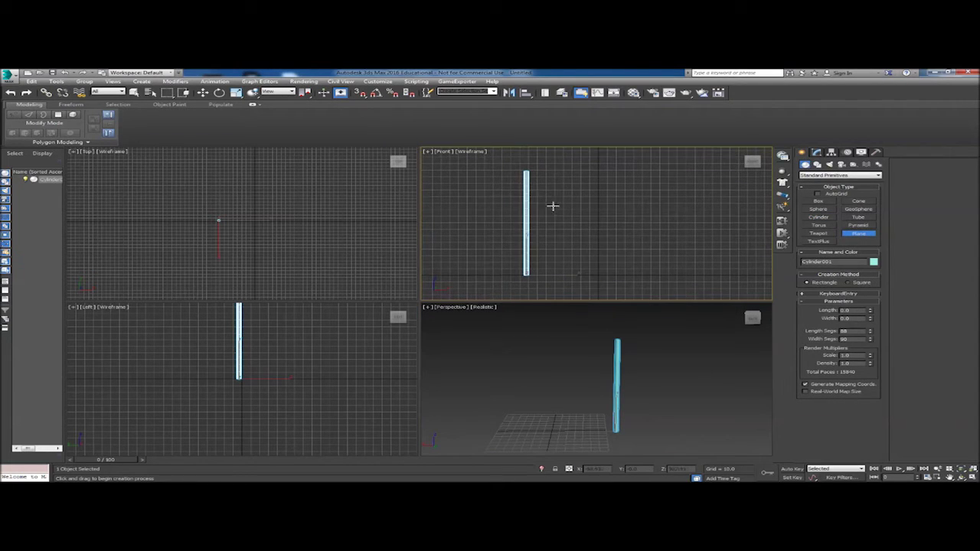
left_click_drag(526, 171, 602, 201)
middle_click_drag(615, 214, 630, 270)
scroll(621, 236, "up", 4)
scroll(615, 266, "up", 2)
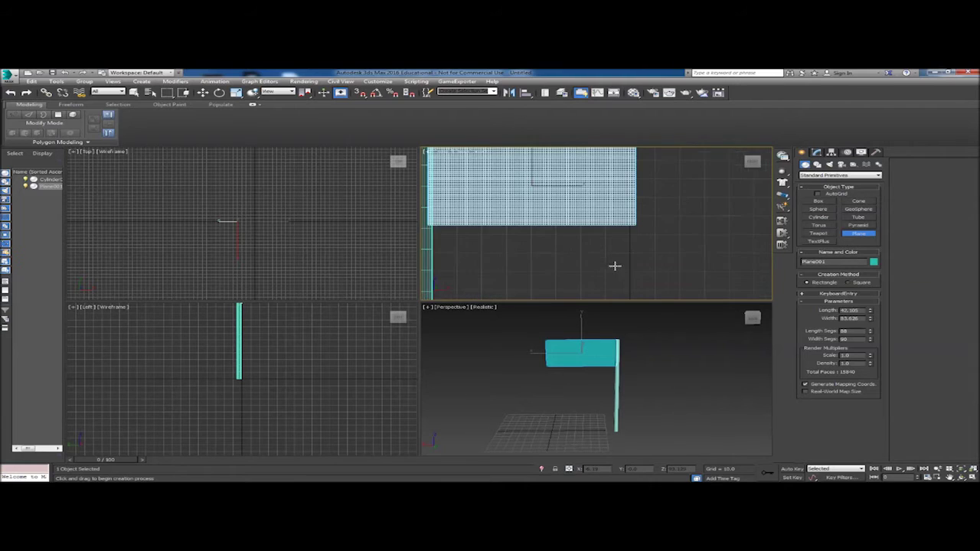
middle_click_drag(546, 260, 591, 289)
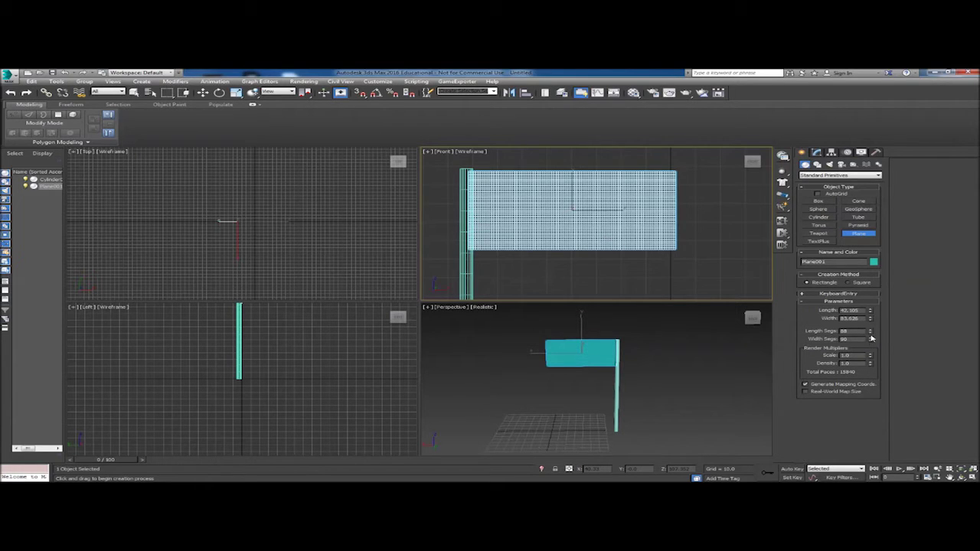
left_click_drag(872, 335, 872, 347)
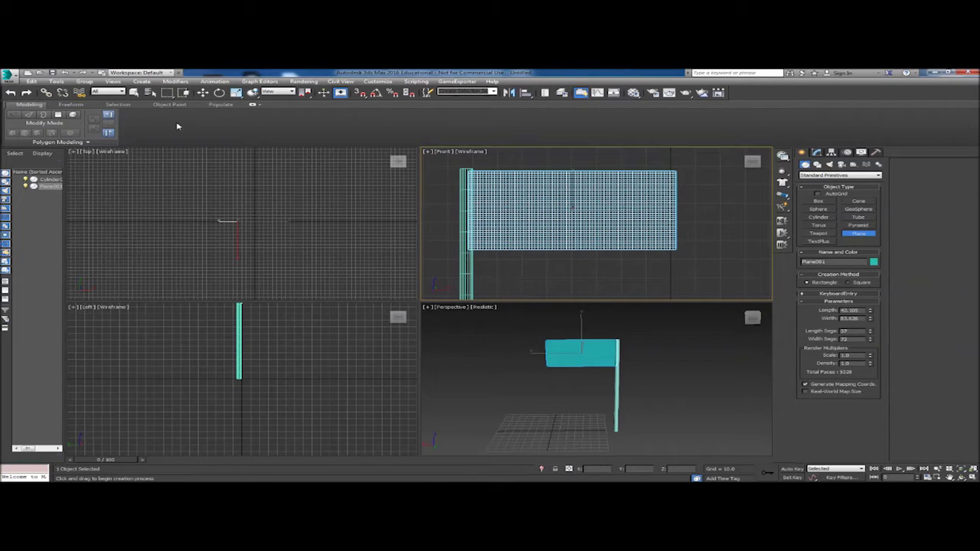
- Move the flag plane so its edge meets the pole's side and lines up with the pole's centre, checking the fit in the views
left_click(203, 92)
left_click_drag(614, 210, 616, 211)
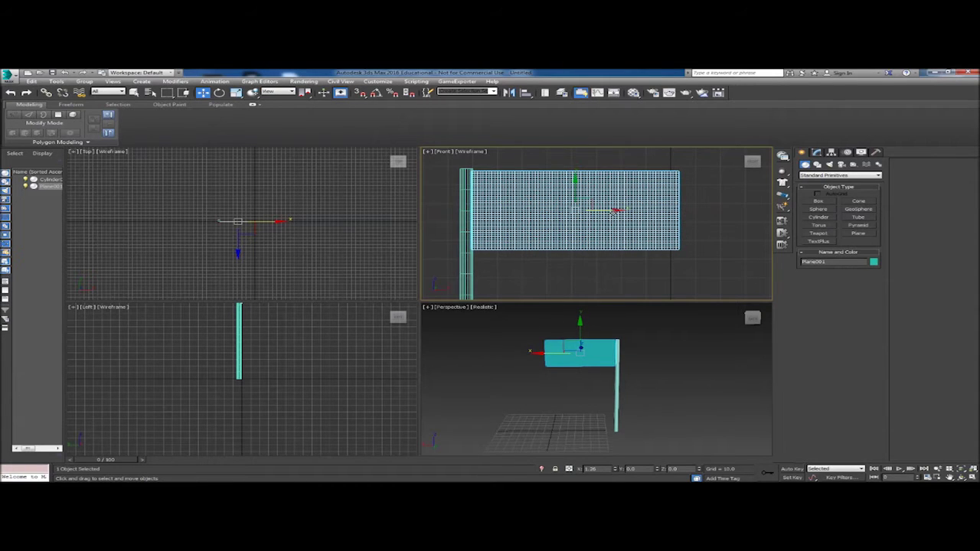
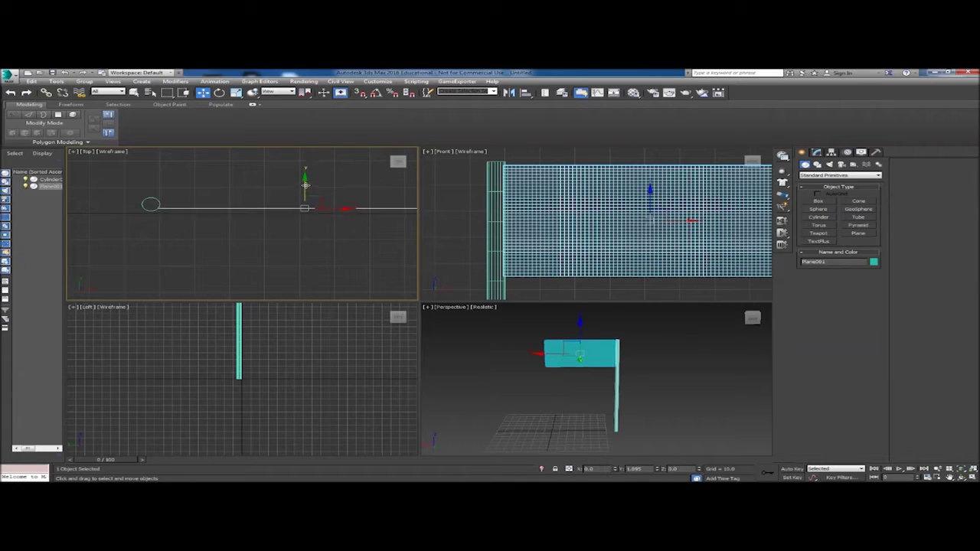
middle_click_drag(304, 341, 289, 396)
scroll(289, 375, "up", 2)
middle_click_drag(250, 365, 320, 394)
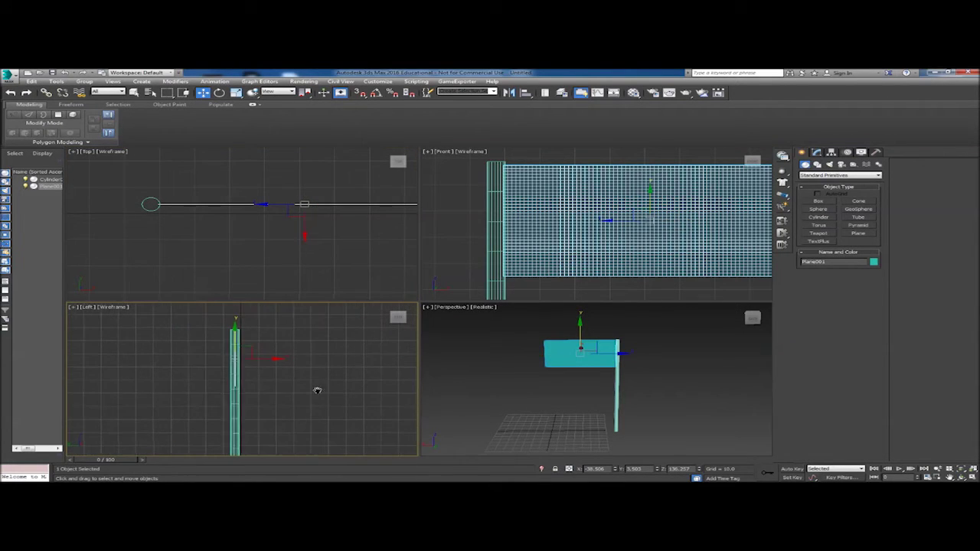
middle_click_drag(641, 376, 670, 381)
scroll(670, 380, "up", 3)
middle_click_drag(615, 341, 623, 390)
scroll(635, 401, "up", 1)
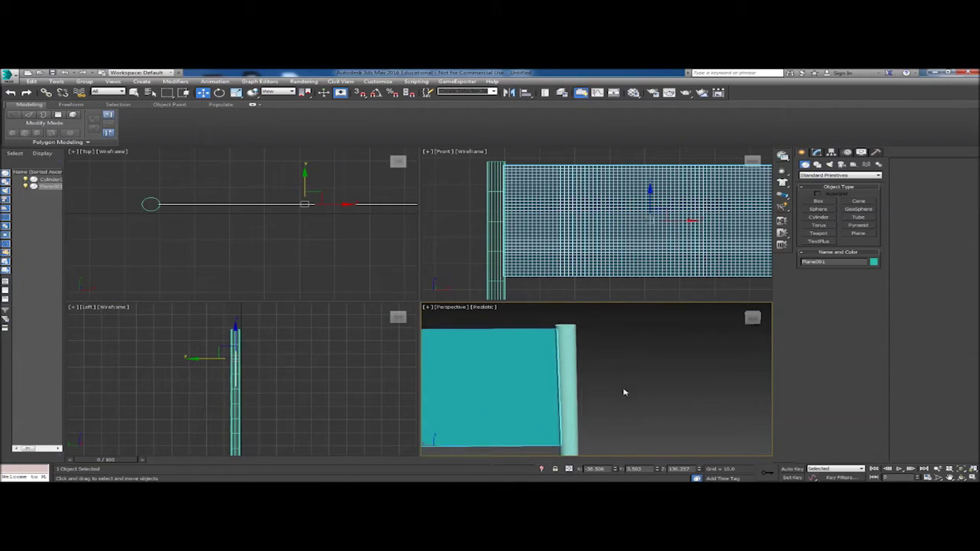
- Apply the Cloth modifier to the flag plane
left_click(817, 152)
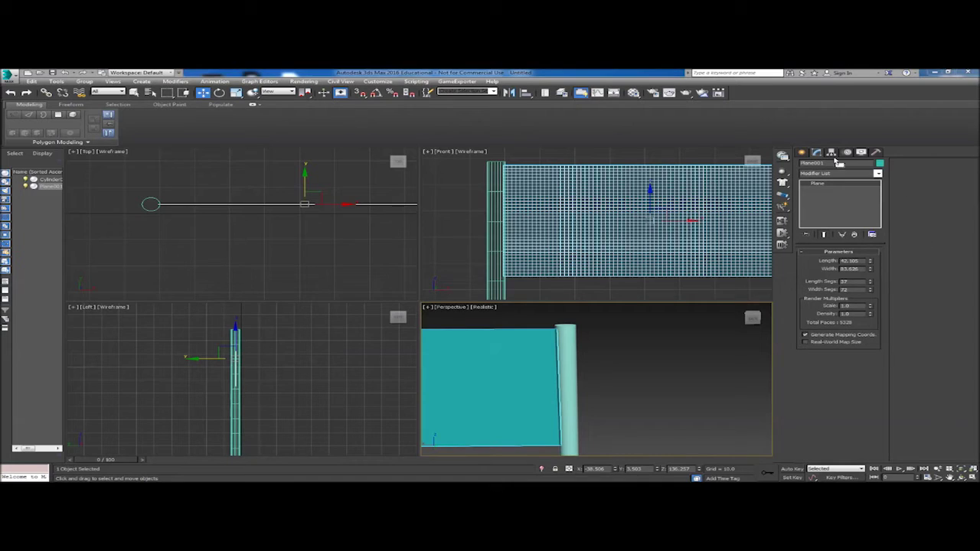
left_click(878, 173)
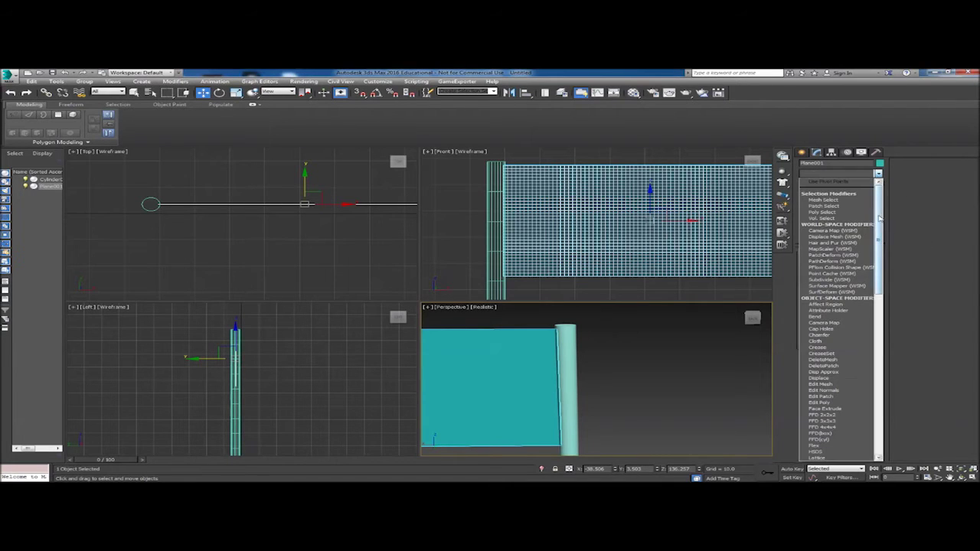
left_click(835, 342)
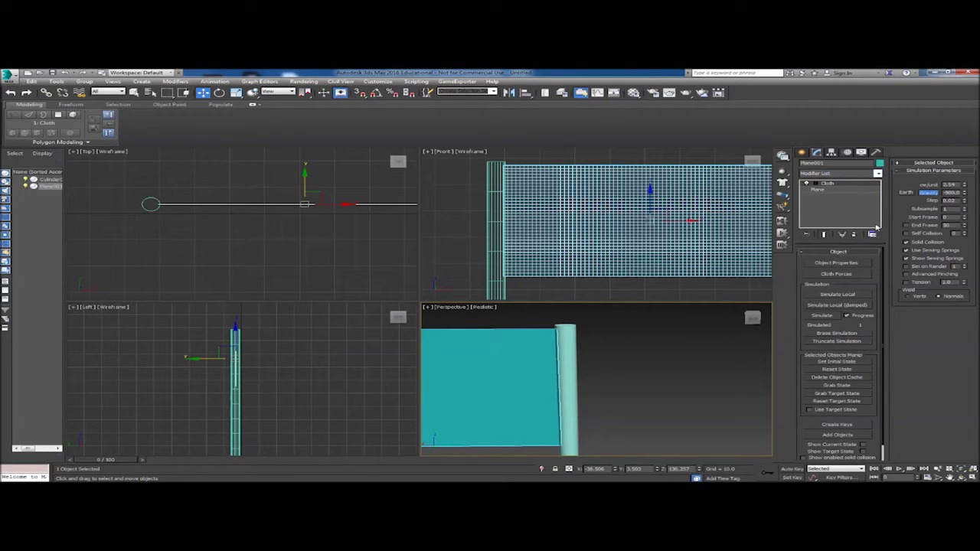
- Select the column of cloth vertices along the flag's pole-side edge at the Cloth modifier's Group level in the Front view
left_click(814, 184)
left_click(833, 190)
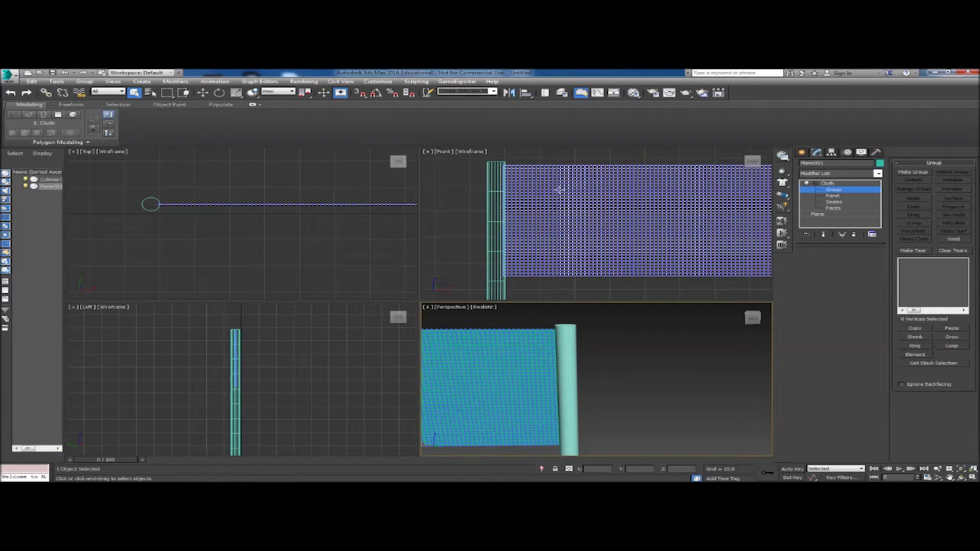
left_click(504, 185)
scroll(504, 186, "up", 2)
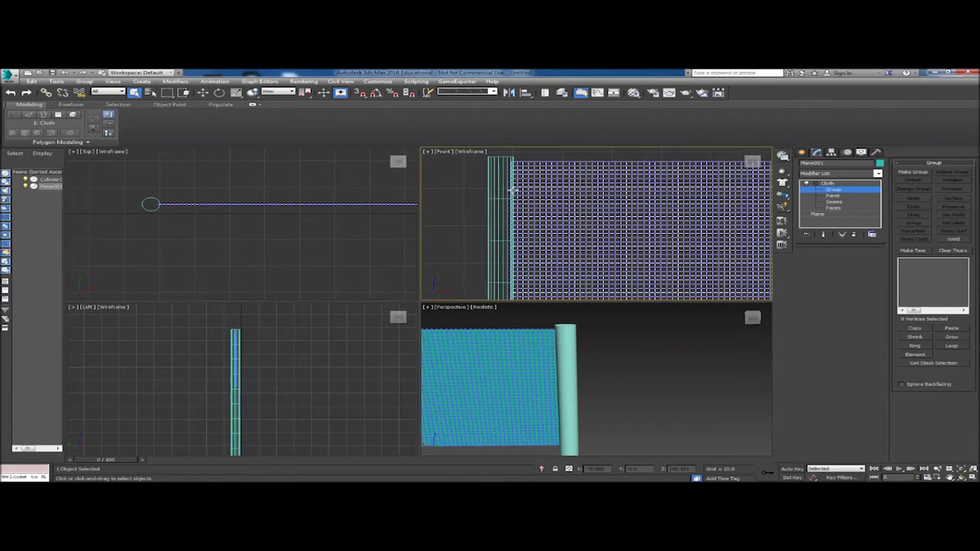
scroll(501, 176, "up", 3)
scroll(499, 173, "down", 1)
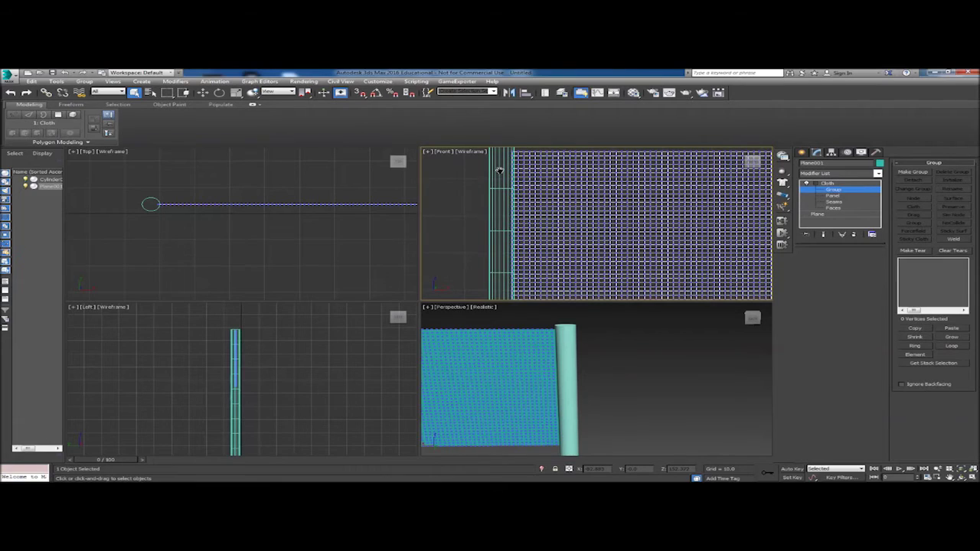
scroll(500, 172, "down", 1)
left_click_drag(498, 155, 512, 280)
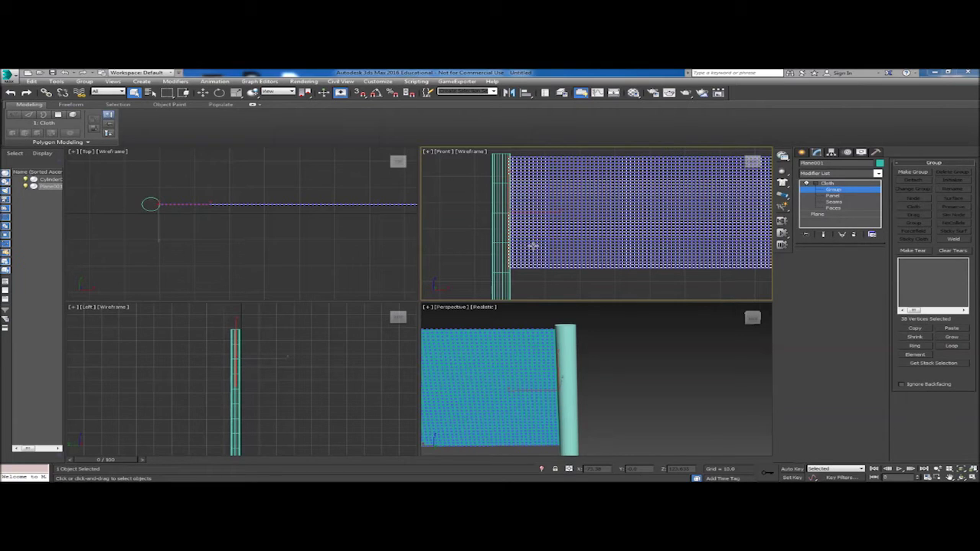
- Make a group named Group001 from the selected edge vertices, set it to Preserve and leave the Group level
left_click(920, 174)
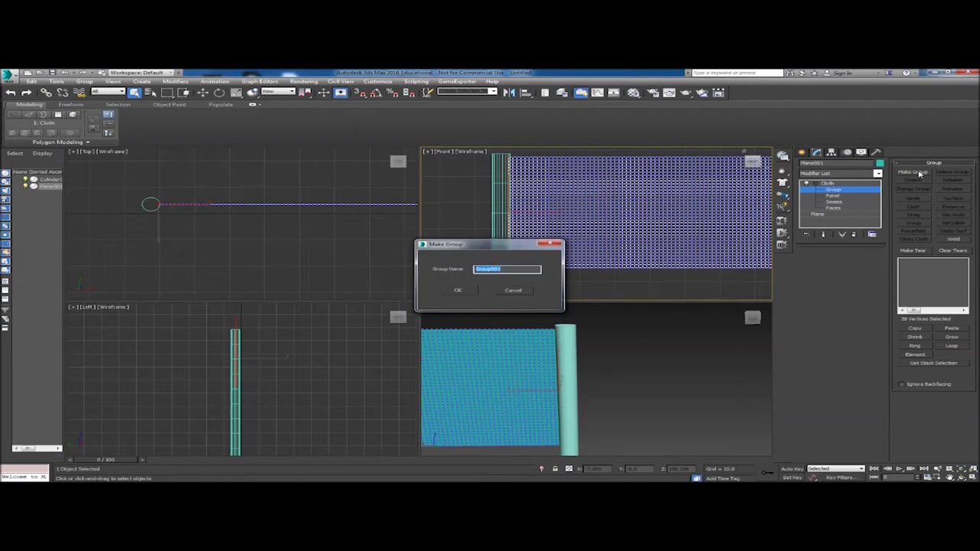
left_click(457, 291)
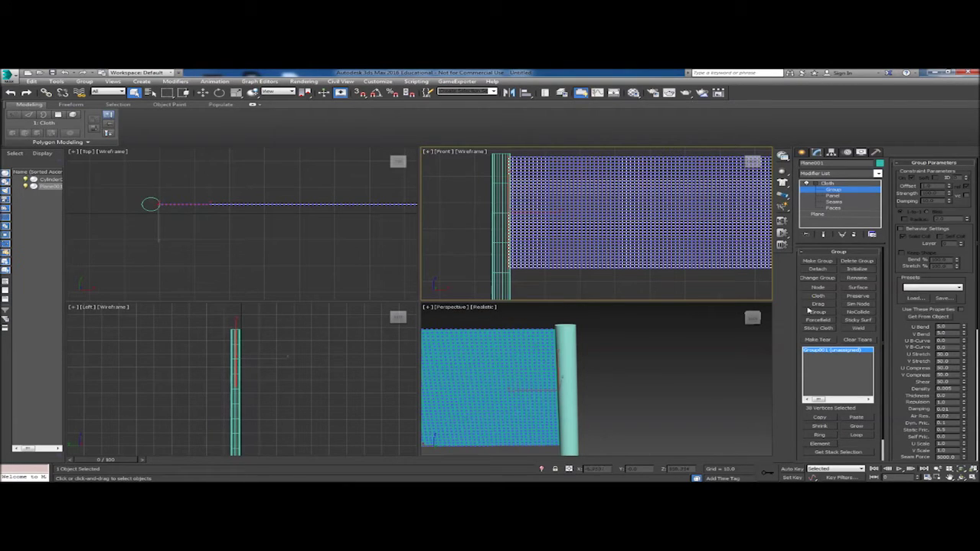
left_click(859, 296)
left_click(840, 184)
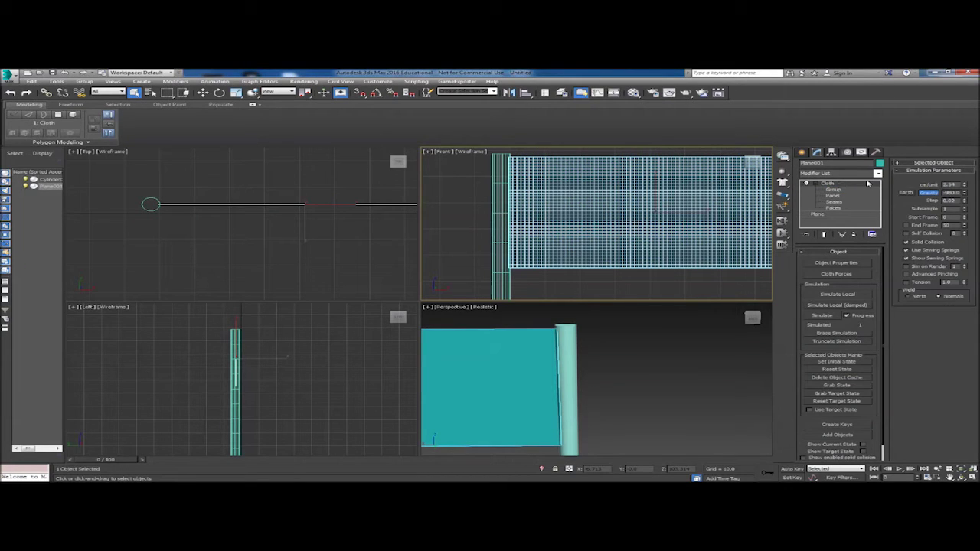
- Add the pole cylinder to the objects in the flag's cloth simulation
left_click(836, 262)
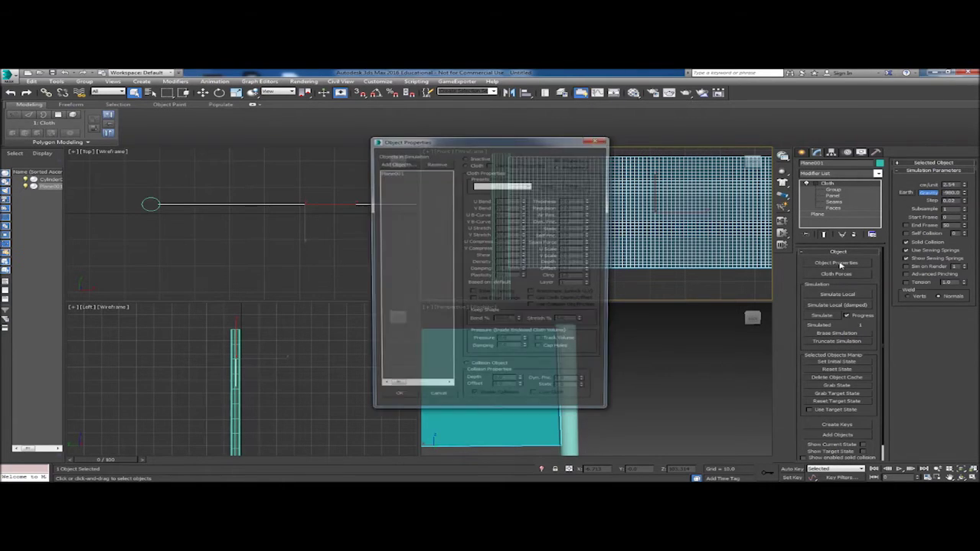
left_click(390, 164)
left_click(55, 122)
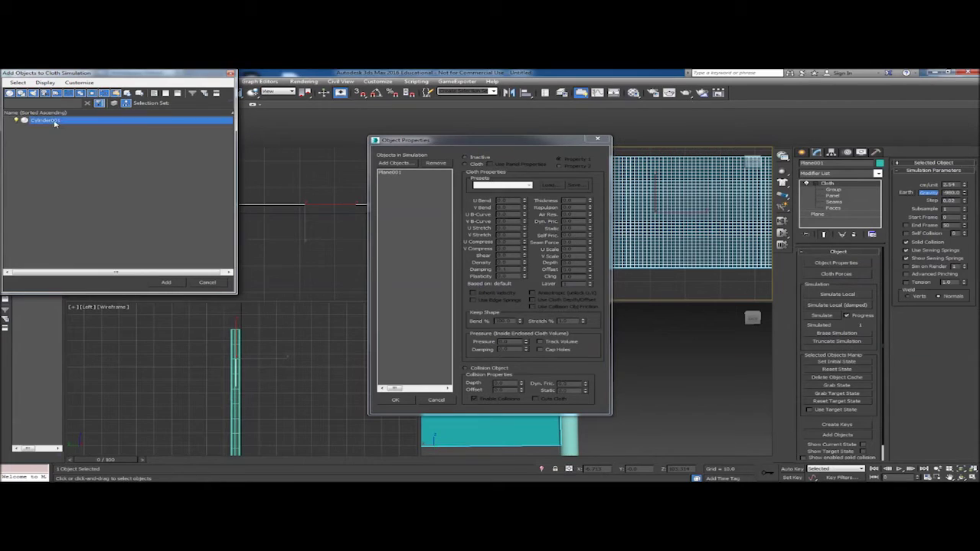
left_click(168, 284)
left_click_drag(404, 145, 259, 194)
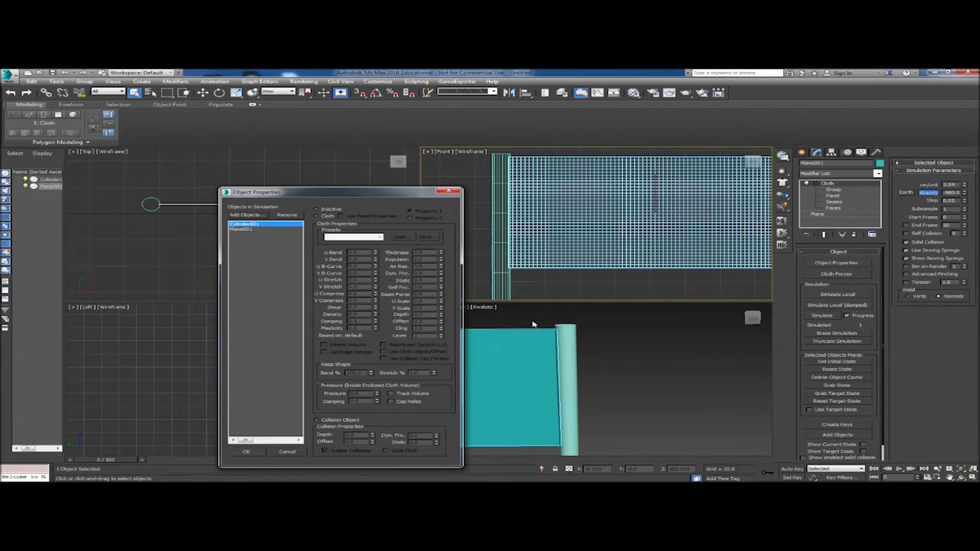
- Define the flag plane as Cloth with the Silk preset and the pole cylinder as a Collision Object
left_click(247, 230)
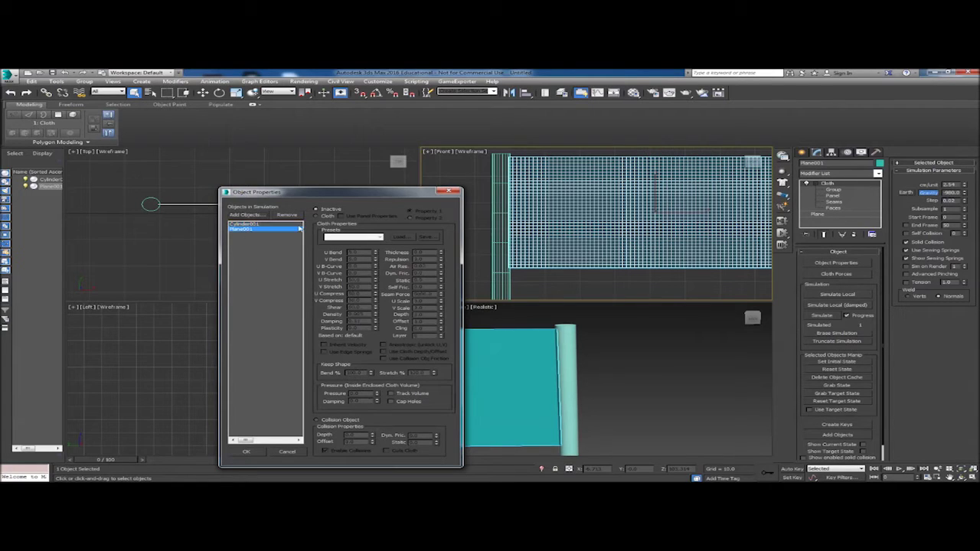
left_click(315, 216)
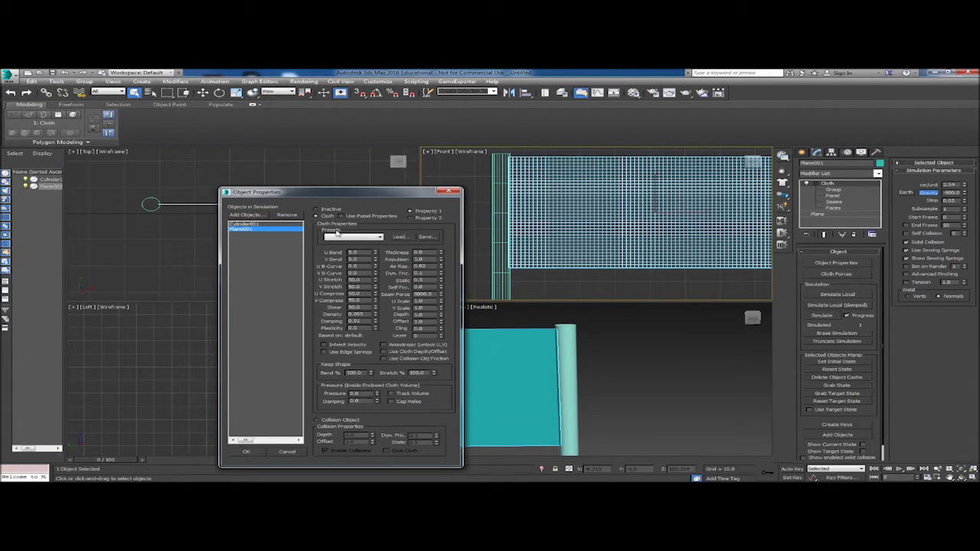
left_click(341, 238)
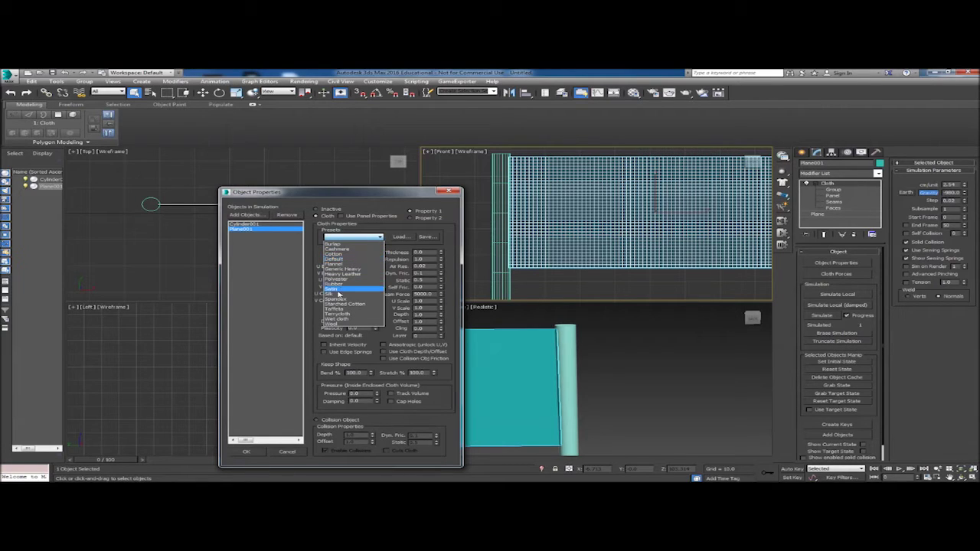
left_click(337, 293)
left_click(255, 224)
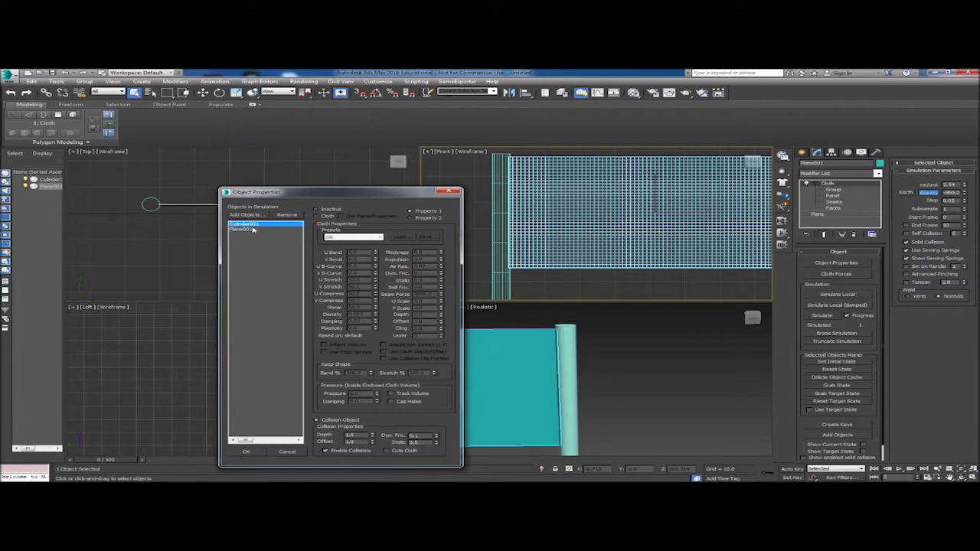
left_click(250, 230)
left_click(250, 225)
left_click(247, 451)
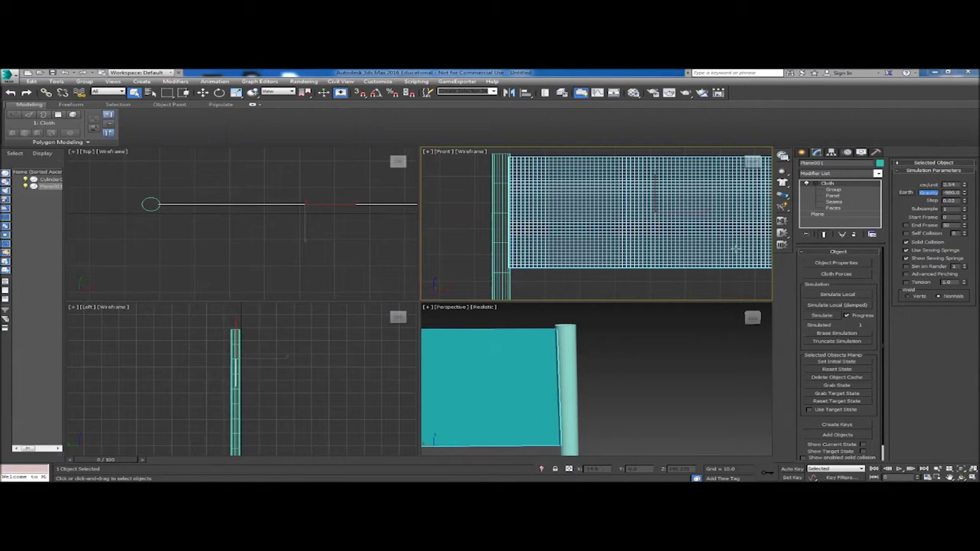
- Create a Wind space warp with an icon size of about 29 in the Top view, on the pole's side away from the flag
scroll(291, 219, "down", 5)
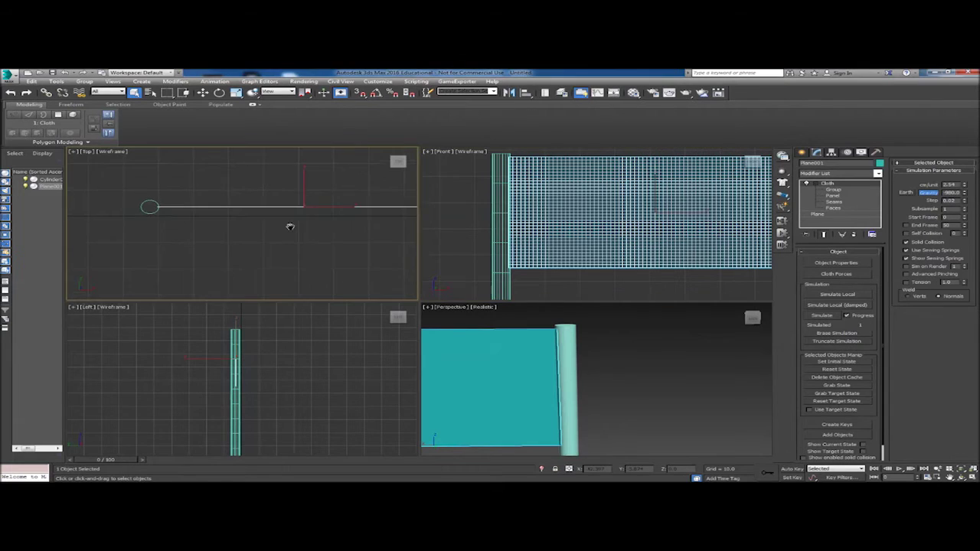
scroll(595, 226, "down", 5)
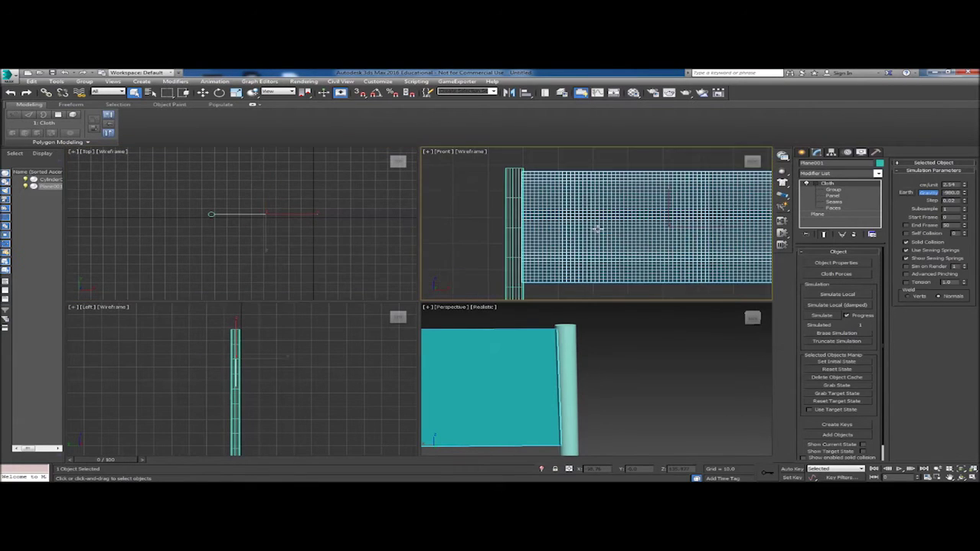
scroll(582, 381, "down", 6)
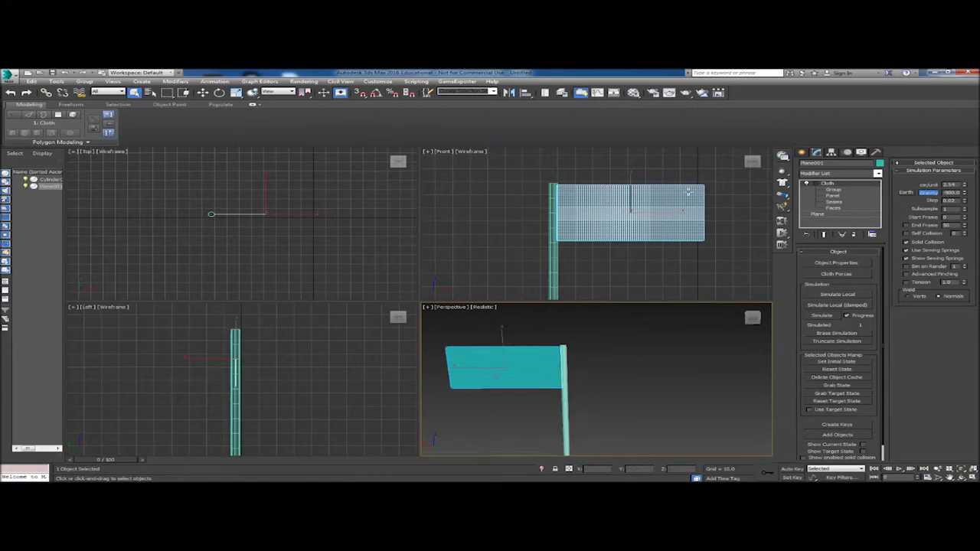
left_click(802, 153)
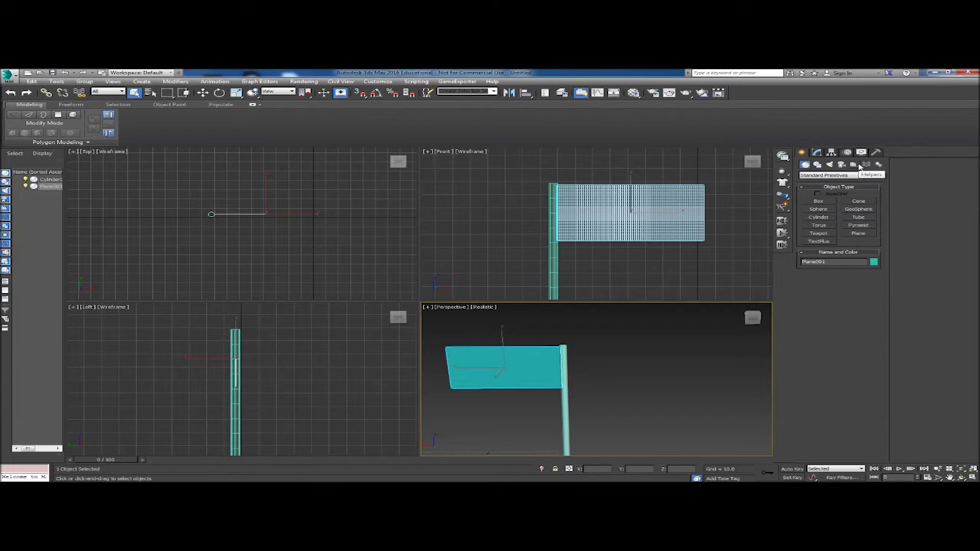
left_click(866, 165)
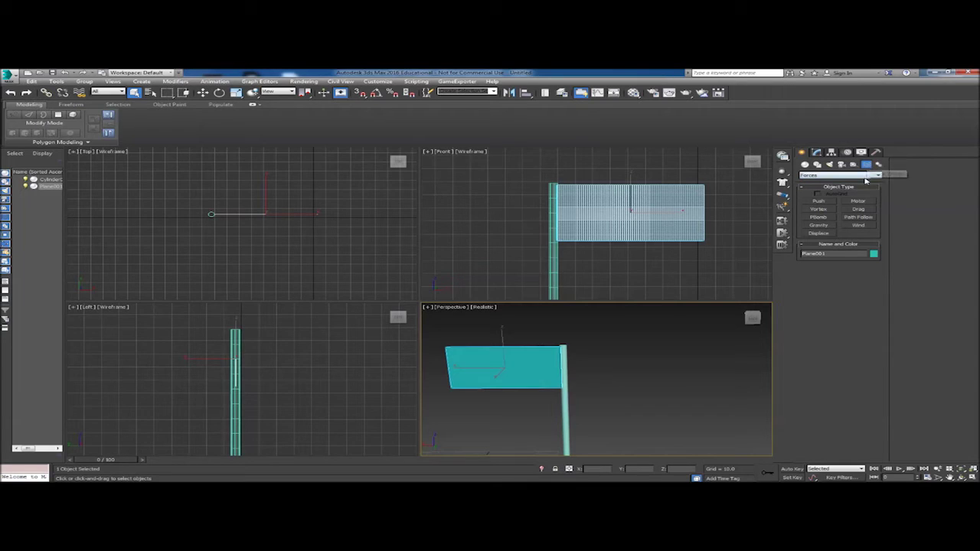
left_click(817, 177)
left_click(818, 183)
left_click(868, 227)
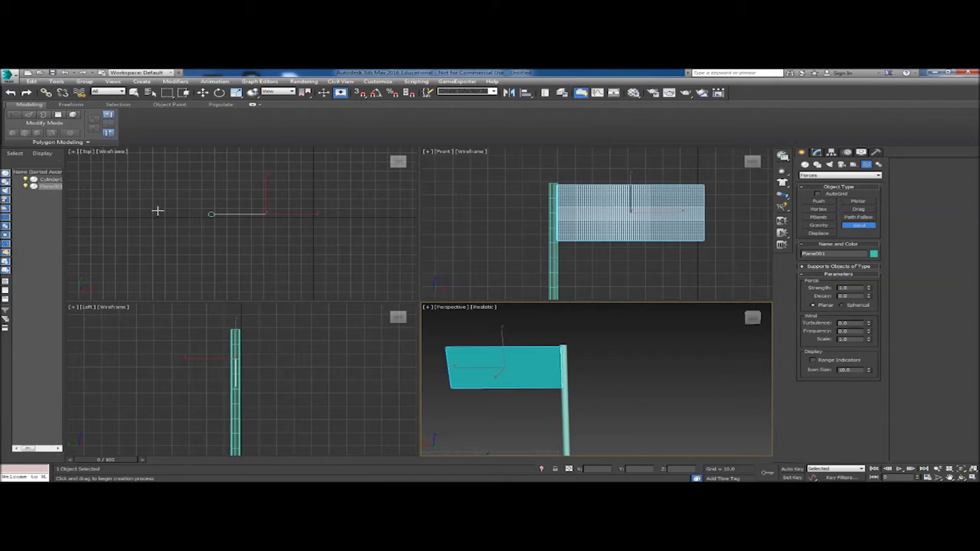
left_click_drag(155, 211, 202, 252)
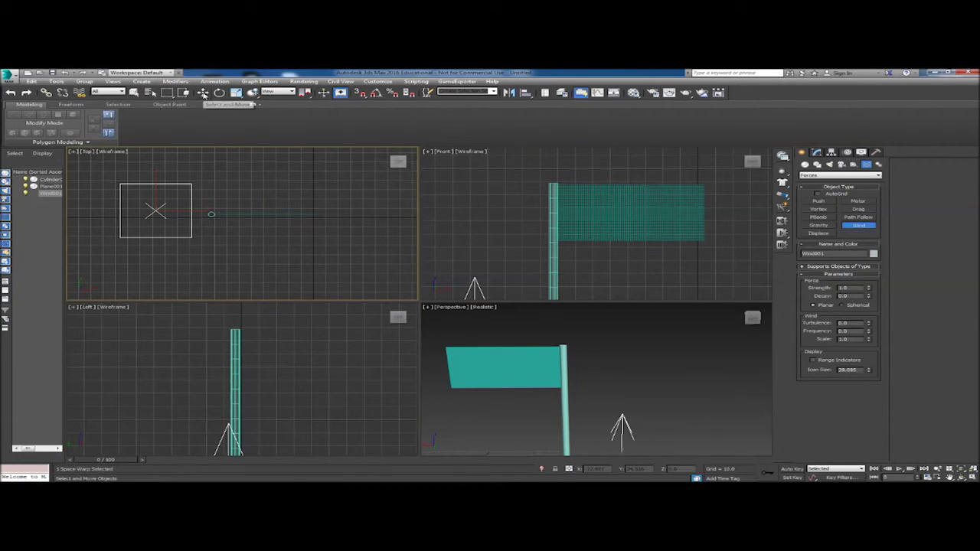
- Rotate the wind 90 degrees to blow along the flag, offset it from the flag's line and angle it slightly toward the cloth
left_click(219, 92)
left_click_drag(162, 208, 266, 215)
middle_click_drag(288, 250, 296, 216)
left_click(203, 92)
left_click_drag(155, 157, 155, 185)
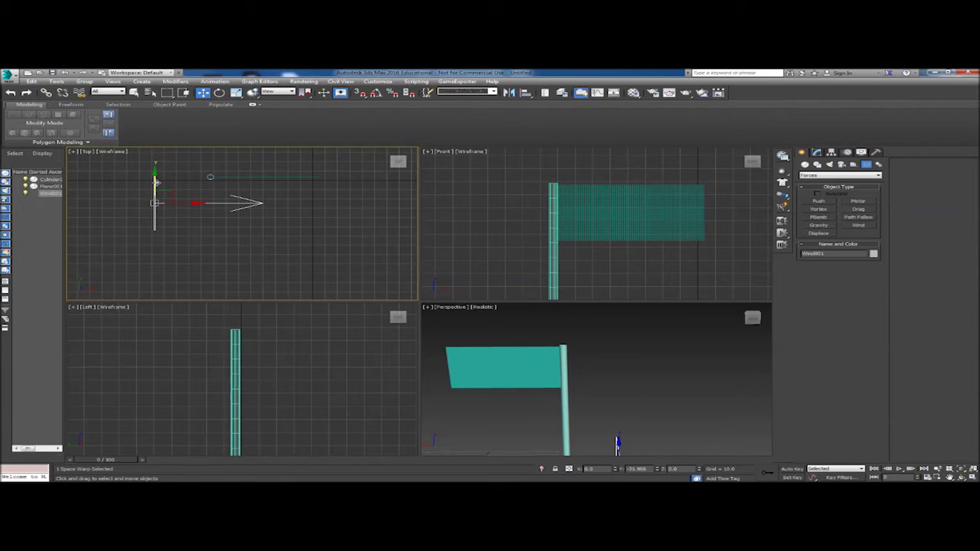
left_click(220, 93)
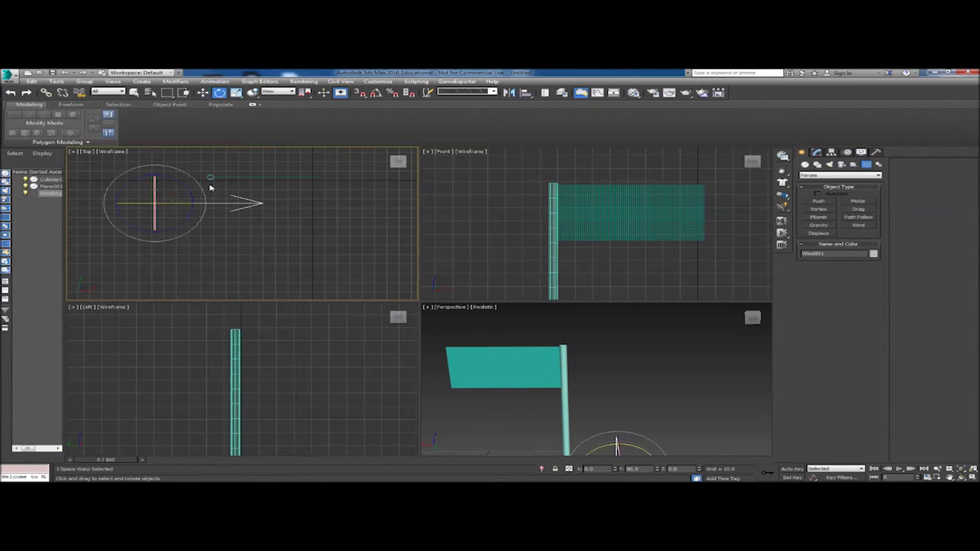
left_click_drag(195, 197, 190, 188)
- Raise the wind to the flag's height, at about 140 in Z, and increase its strength
left_click(203, 93)
middle_click_drag(534, 404, 566, 402, "alt")
left_click_drag(588, 407, 587, 306)
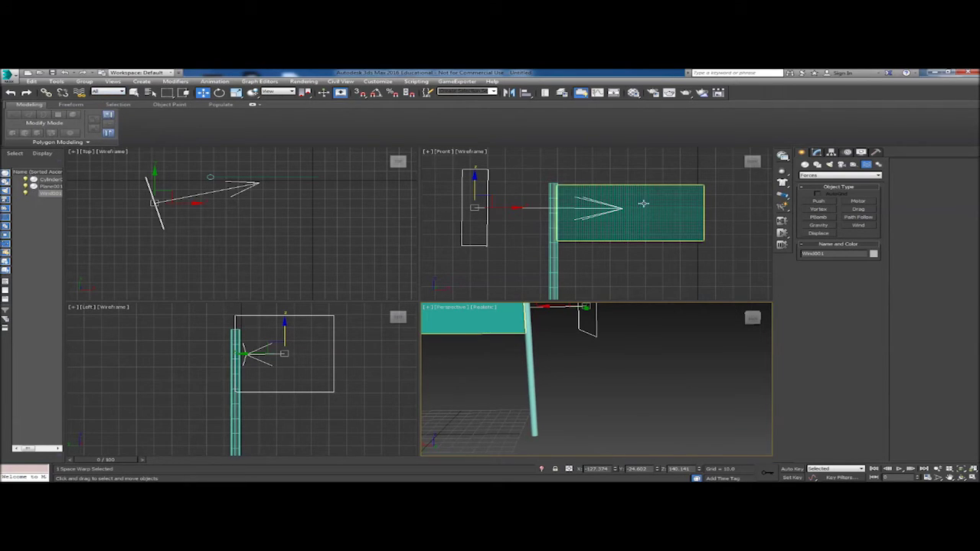
left_click(816, 153)
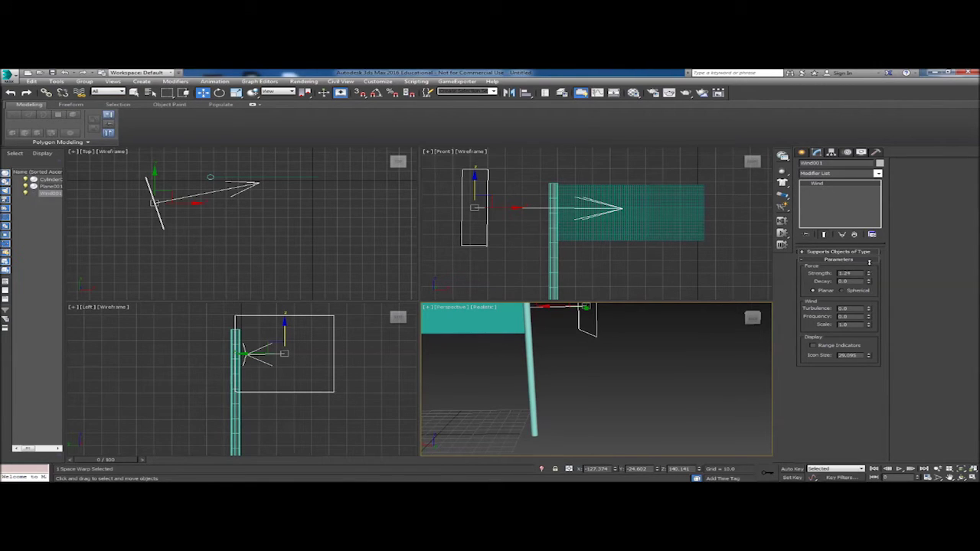
left_click_drag(870, 243, 869, 225)
- Add the wind to the cloth forces of the flag's simulation
left_click(135, 92)
left_click(641, 222)
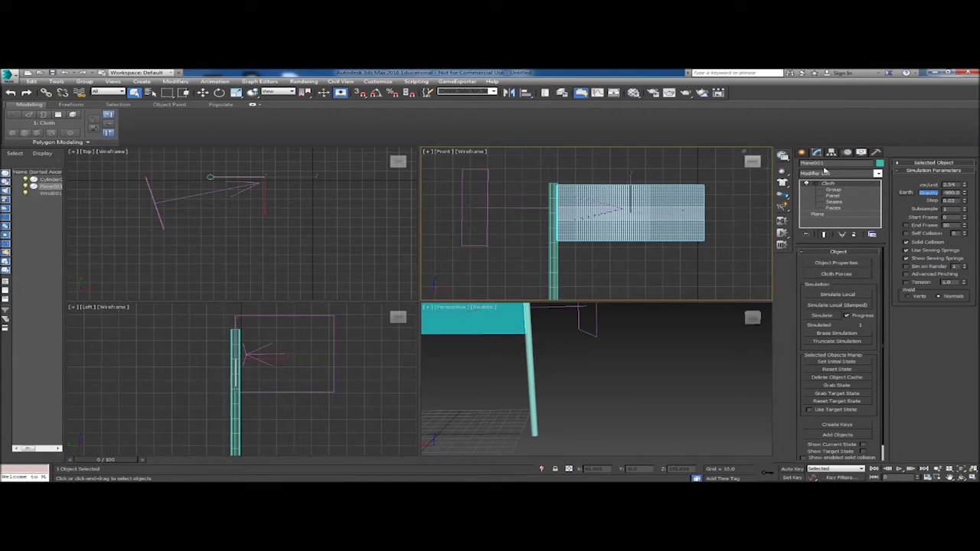
left_click(838, 274)
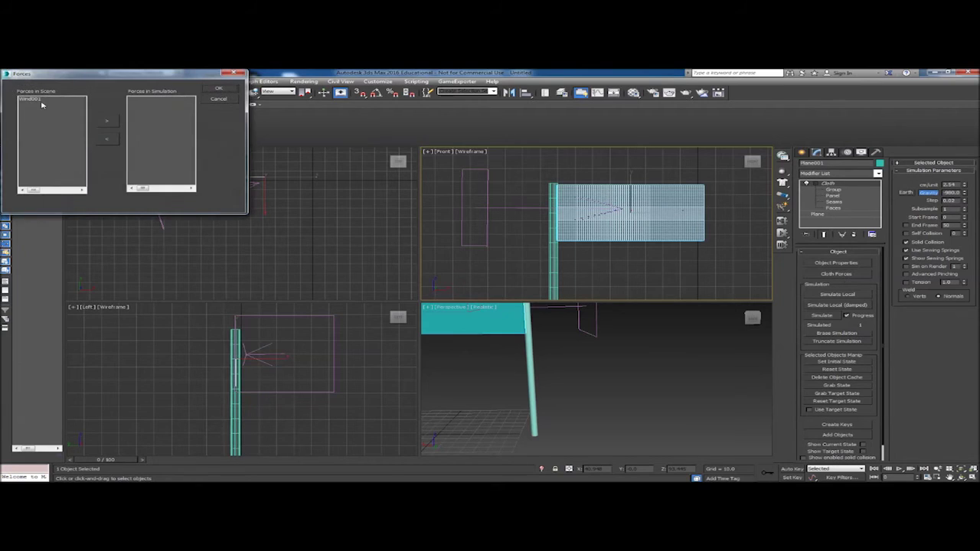
left_click_drag(111, 75, 546, 179)
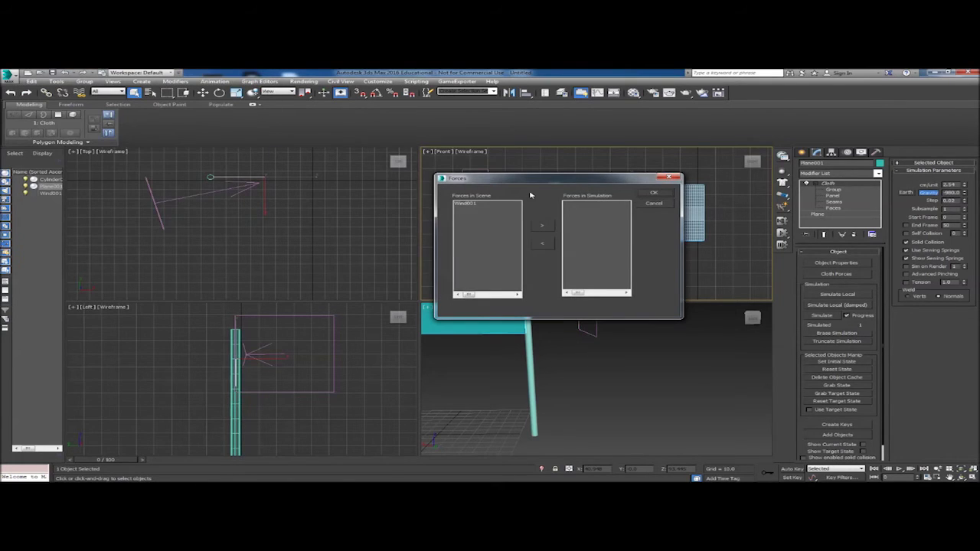
left_click(474, 205)
left_click(543, 227)
left_click(653, 194)
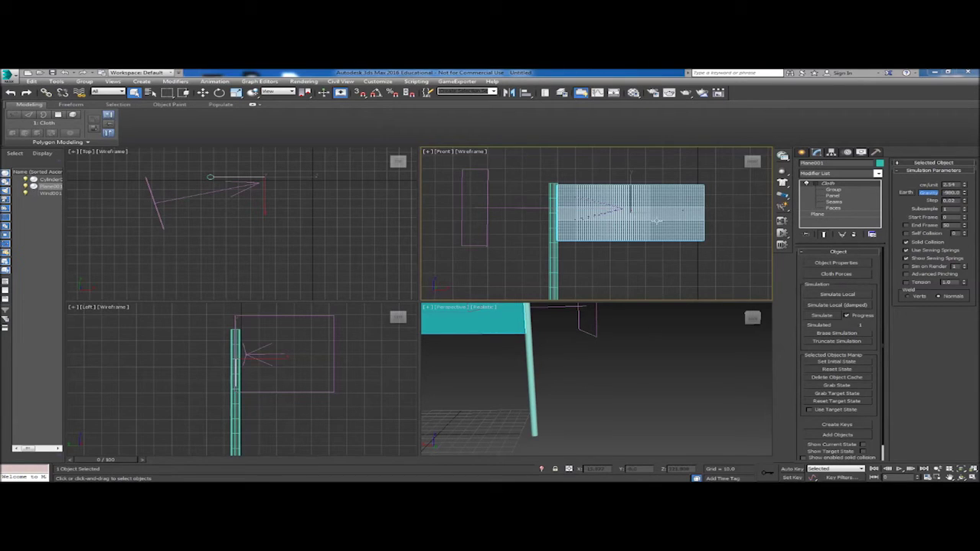
- Run a local simulation of the flag in the wind, stop it and reset the cloth's state
middle_click_drag(659, 224, 663, 242)
middle_click_drag(605, 329, 743, 360, "alt")
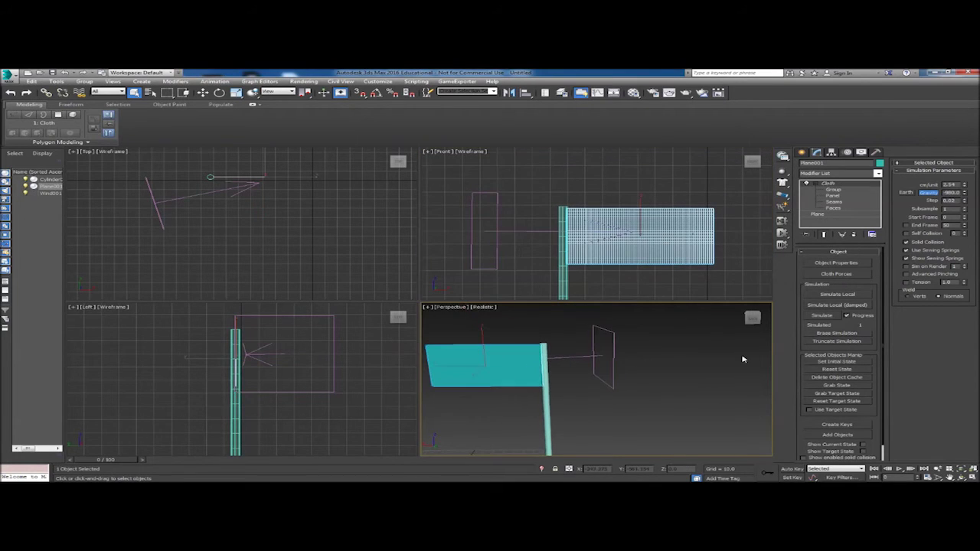
left_click(844, 295)
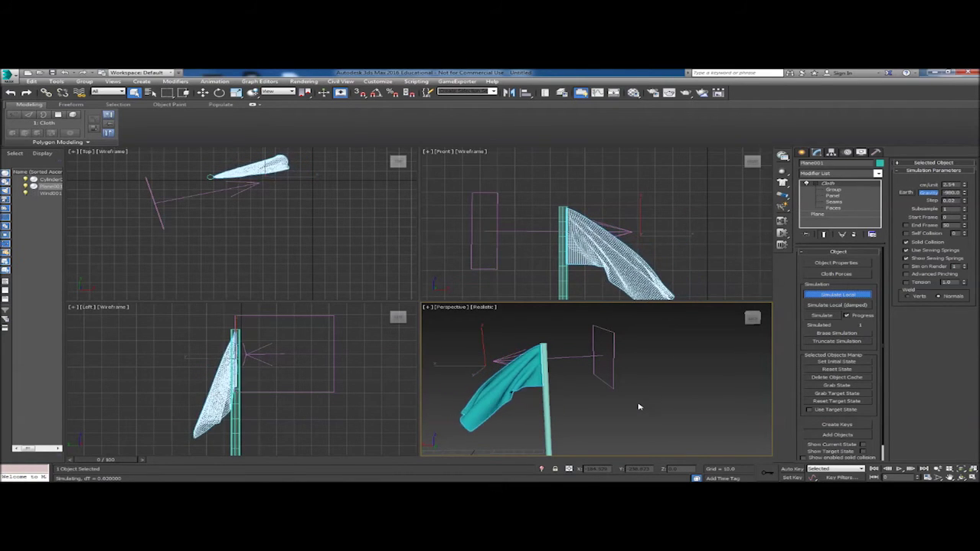
middle_click_drag(578, 299, 601, 263)
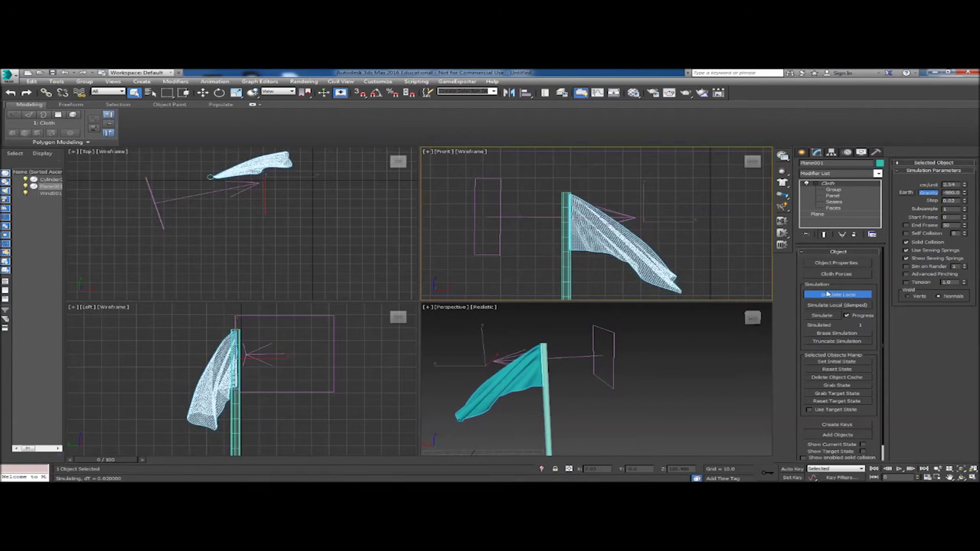
left_click(830, 295)
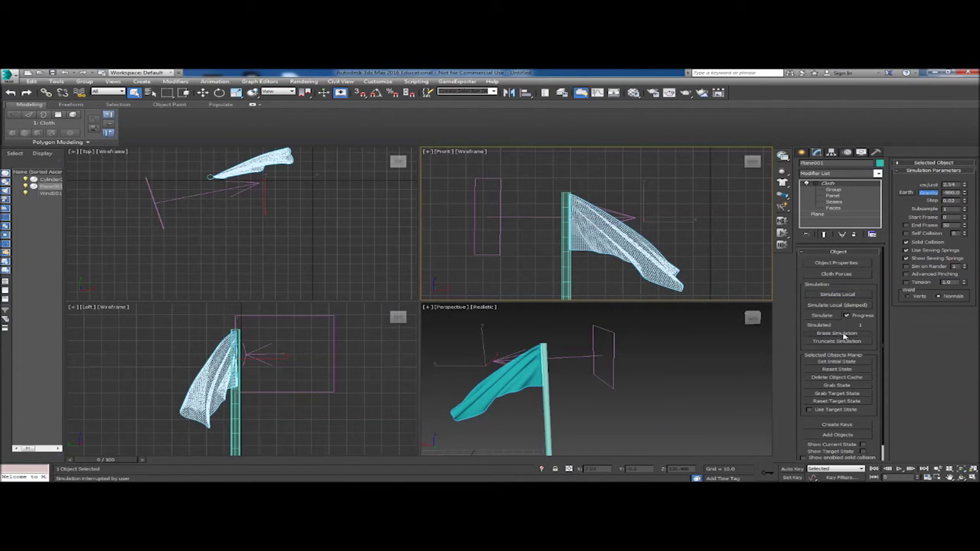
left_click(840, 371)
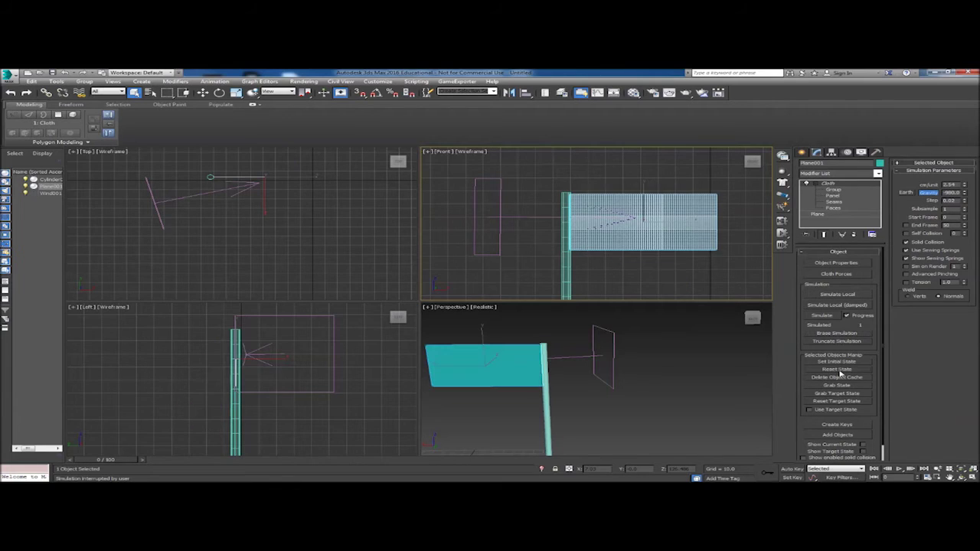
- Set the wind's turbulence to 1.44 and create a Gravity force over the flag with an icon size of about 55
left_click(614, 345)
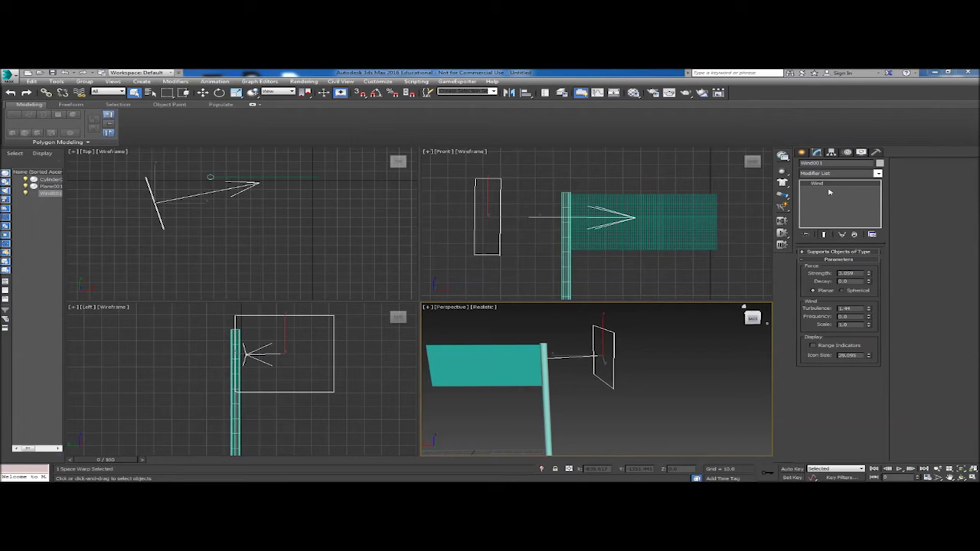
left_click(801, 153)
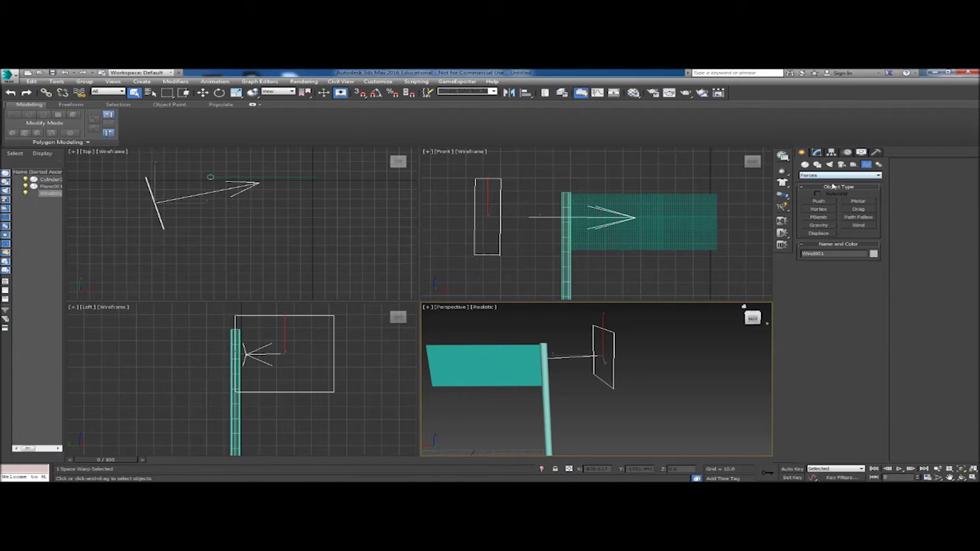
left_click(819, 225)
middle_click_drag(254, 225, 253, 248)
left_click_drag(207, 198, 309, 259)
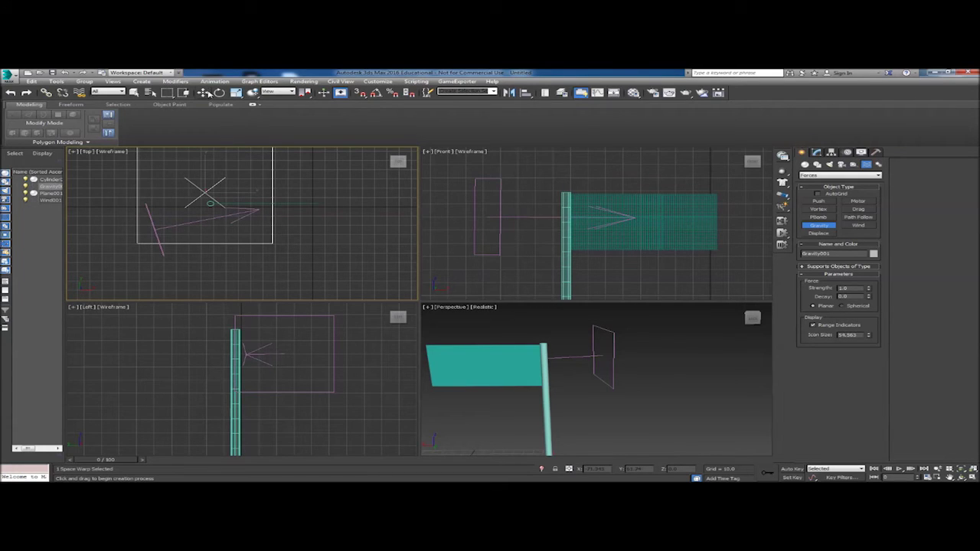
- Center the gravity on the flag in plan view and raise it above the top of the flag and pole
key("w")
left_click_drag(231, 195, 283, 200)
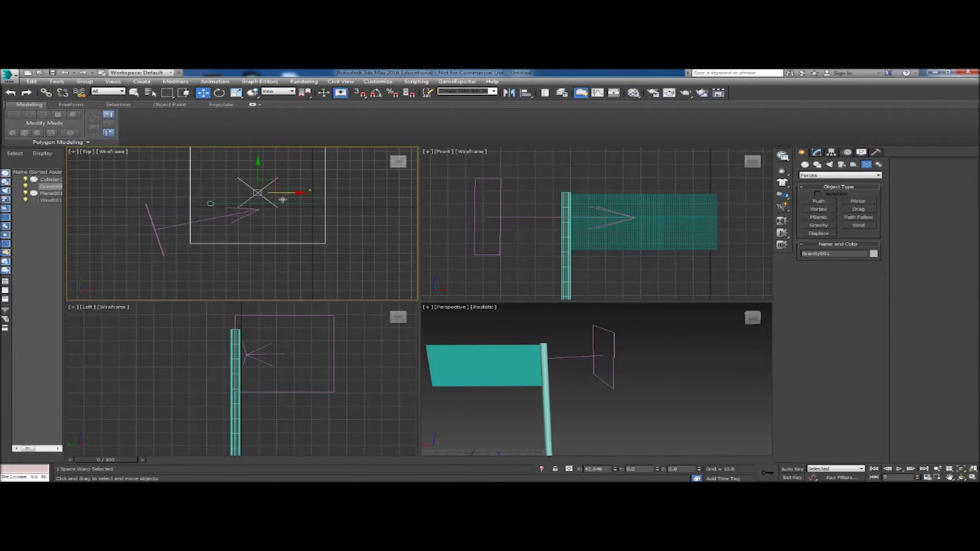
left_click_drag(261, 167, 262, 177)
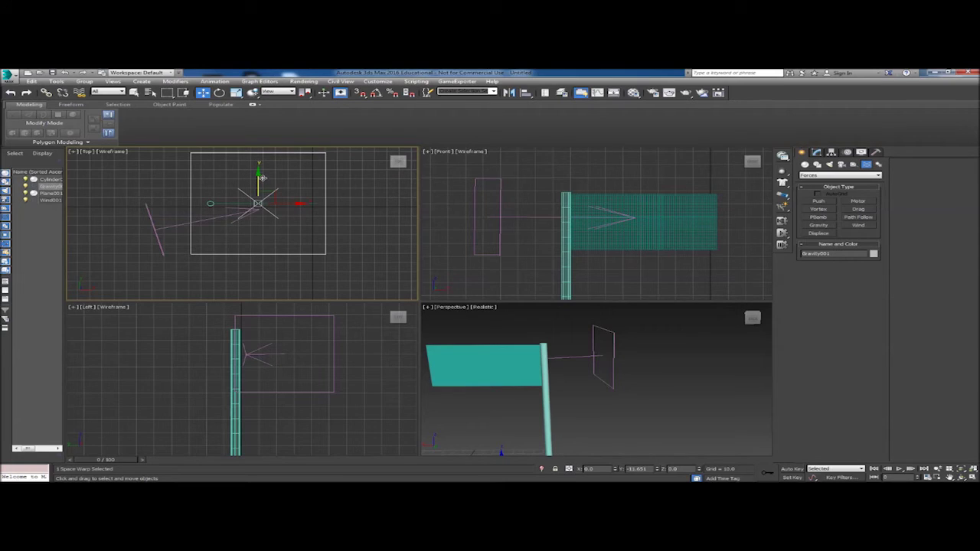
middle_click_drag(656, 390, 648, 370)
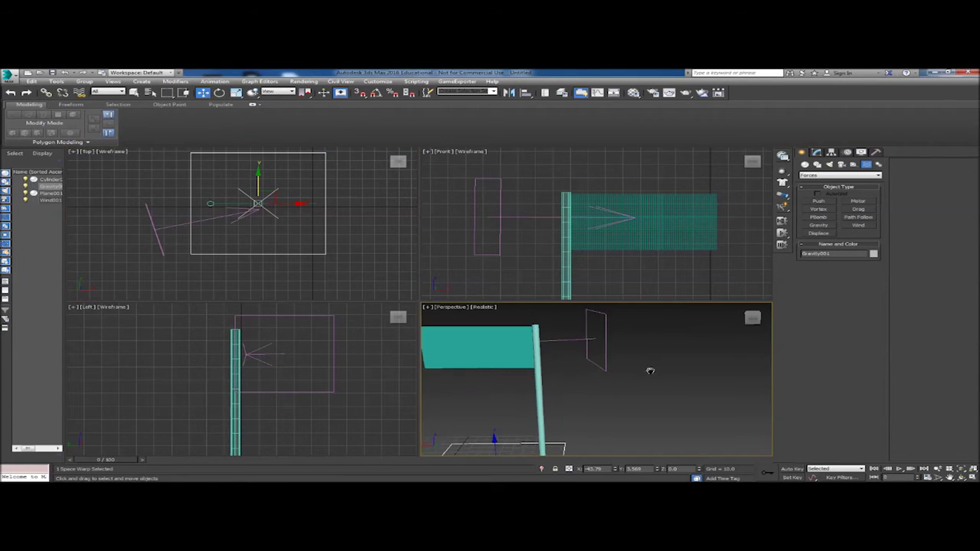
scroll(648, 370, "down", 3)
left_click_drag(553, 412, 553, 305)
middle_click_drag(630, 365, 668, 419)
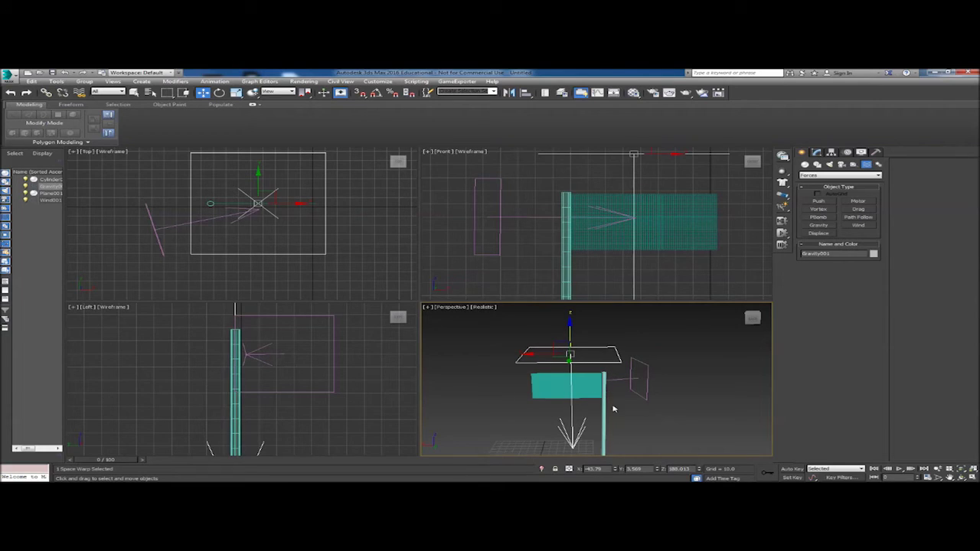
left_click_drag(259, 179, 252, 186)
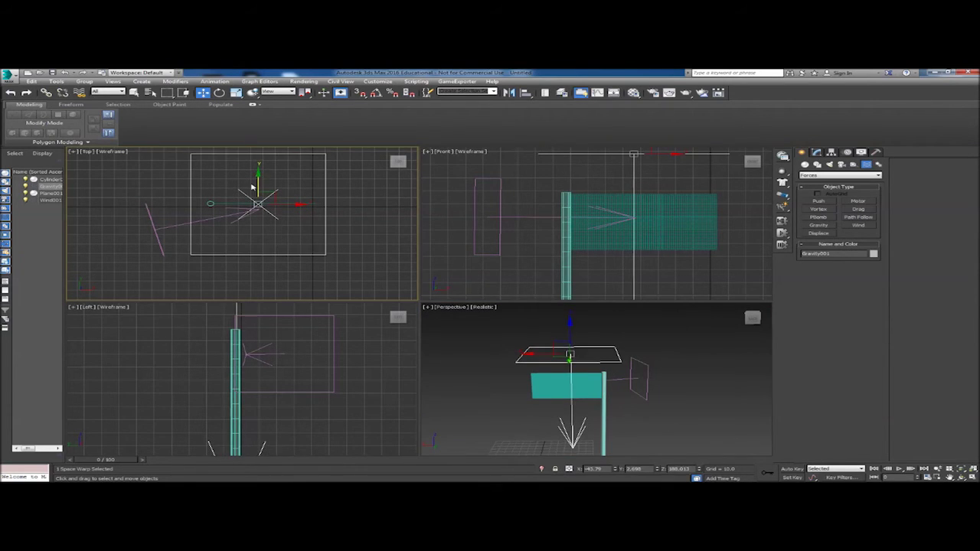
- Add the gravity to the cloth forces of the flag's simulation alongside the wind
left_click(134, 92)
left_click(530, 379)
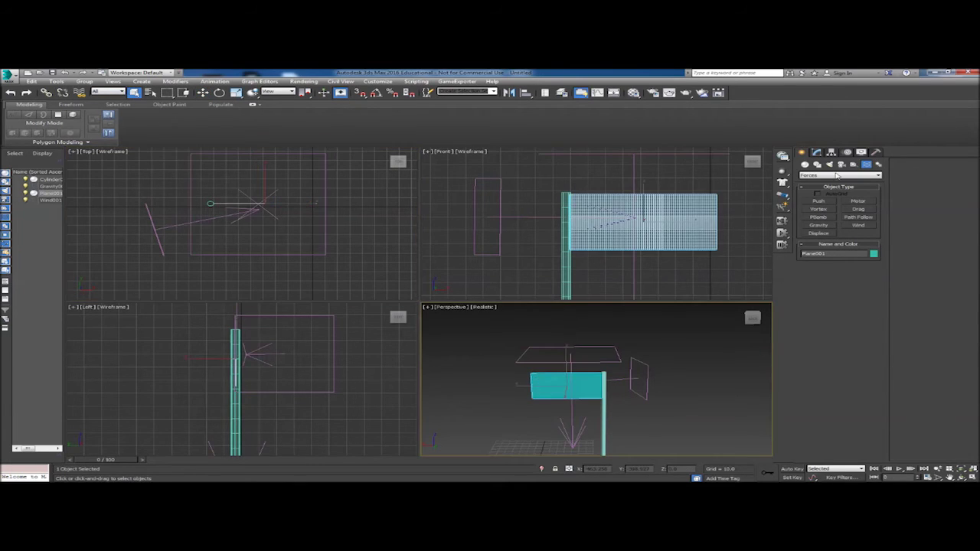
left_click(816, 153)
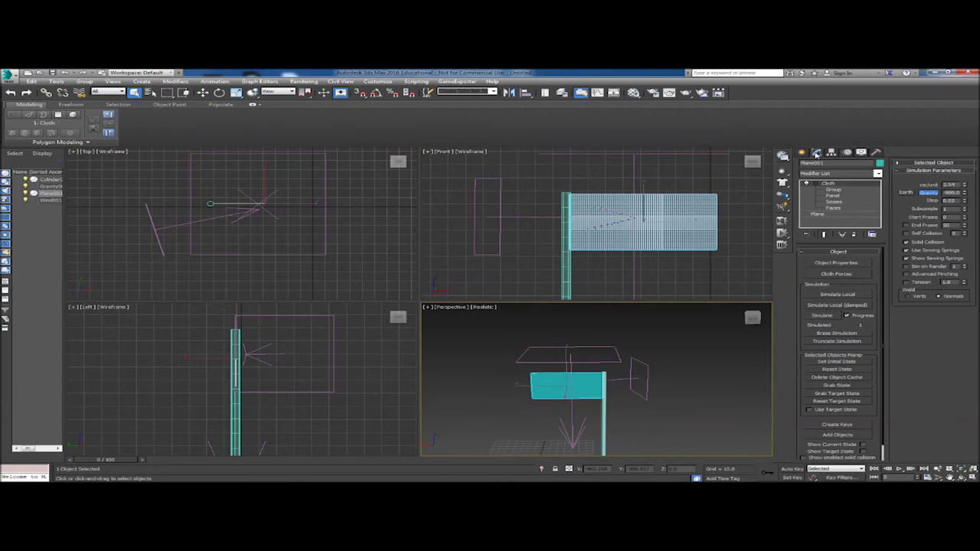
left_click(850, 275)
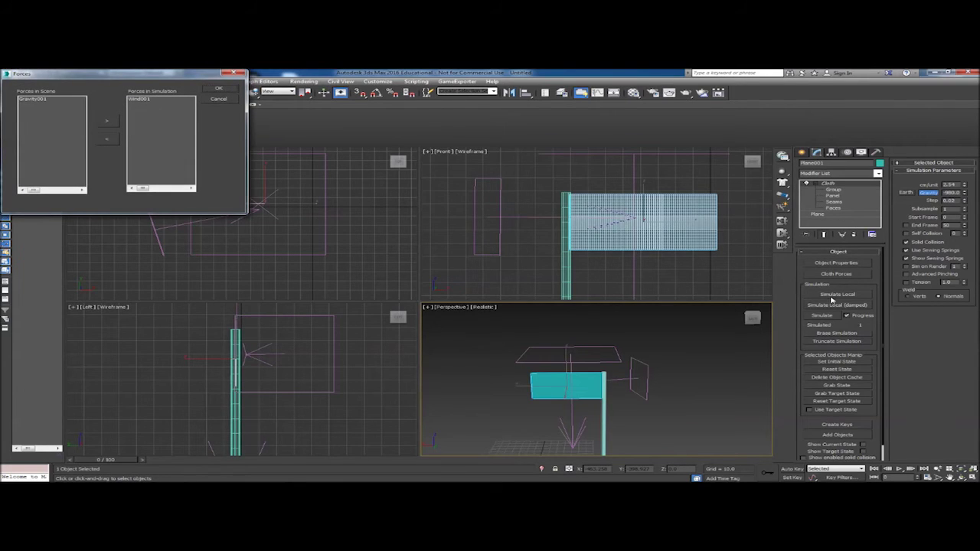
left_click_drag(157, 74, 625, 165)
left_click(497, 190)
left_click(574, 212)
left_click(686, 180)
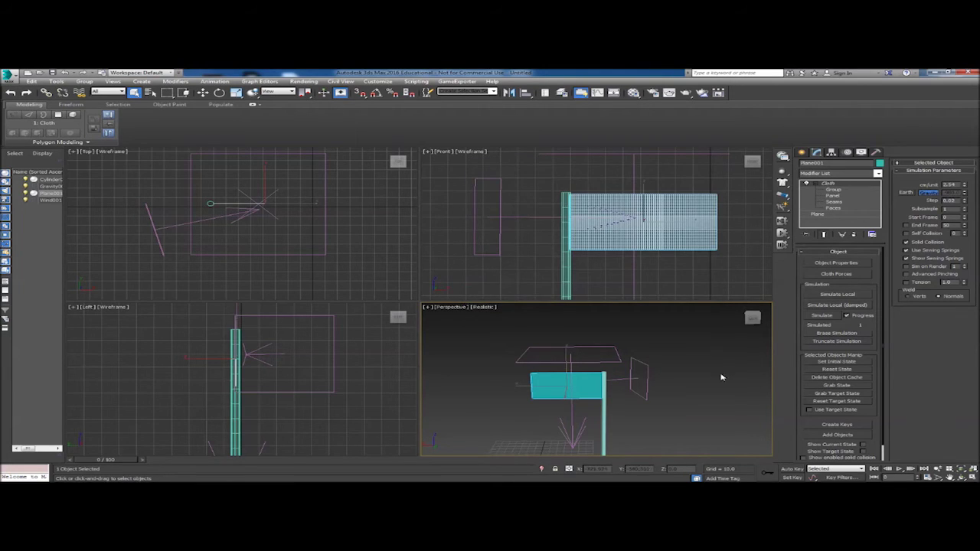
- Test the flag under wind and gravity with a local simulation, stop it and reset the cloth's state
left_click(844, 295)
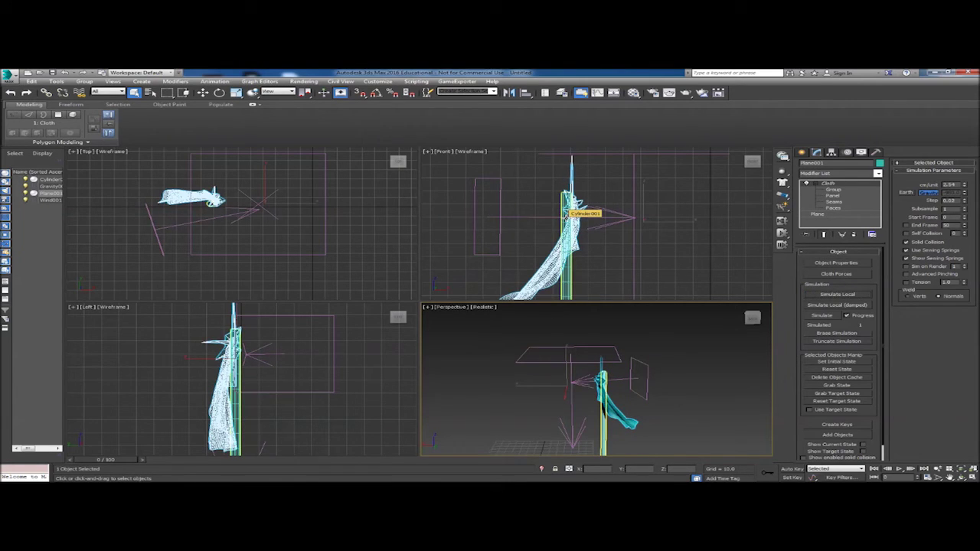
middle_click_drag(602, 322, 632, 377, "alt")
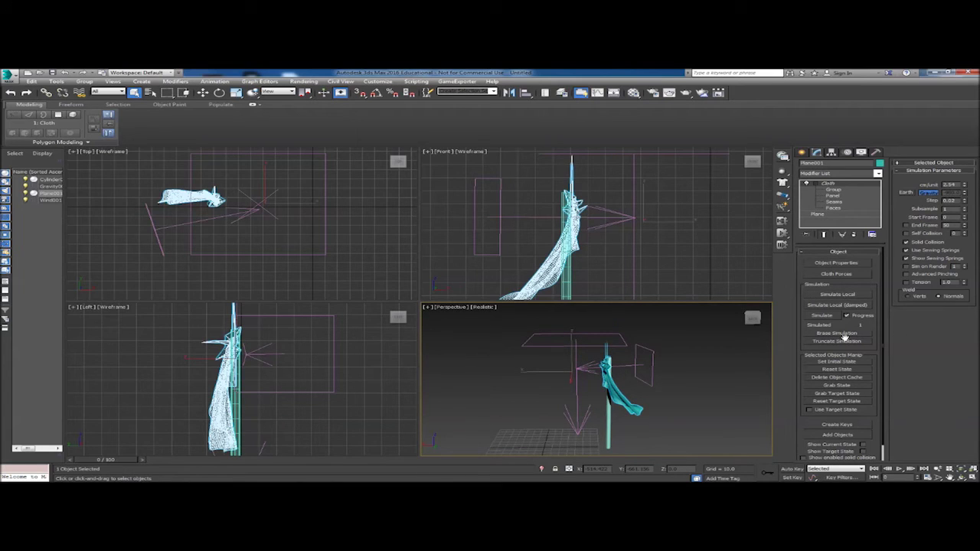
left_click(849, 370)
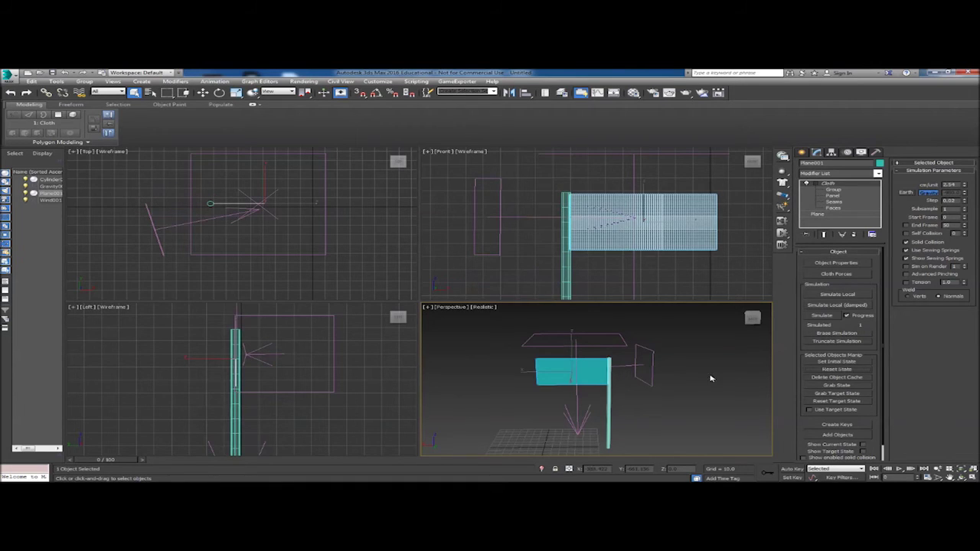
- Set the wind's turbulence to 1.0 and strength to about 6.7, and the gravity's strength to 0.63
left_click(647, 362)
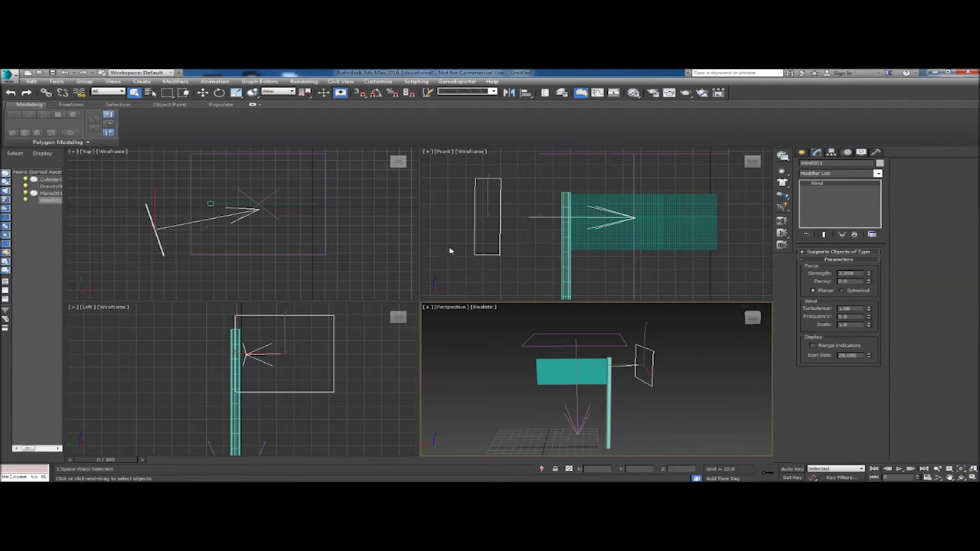
left_click(553, 153)
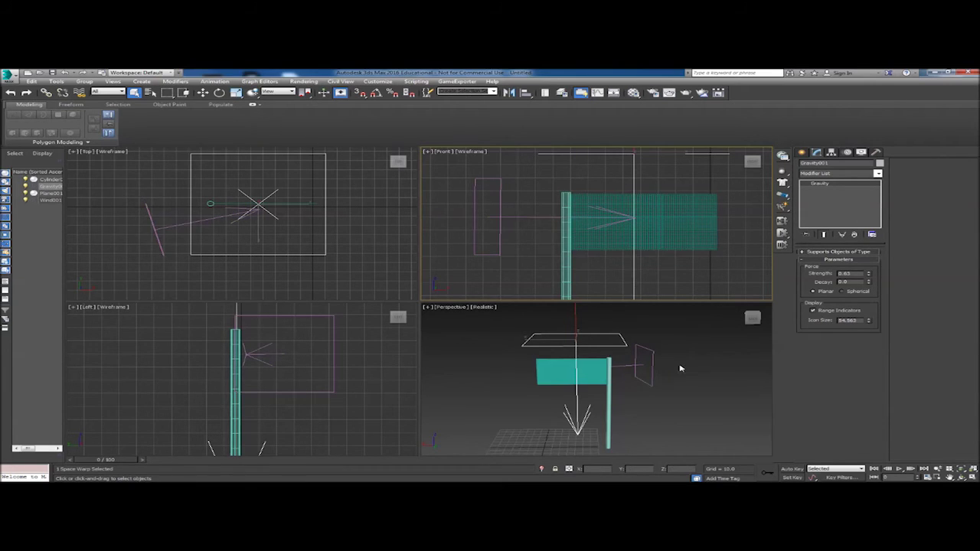
left_click(651, 369)
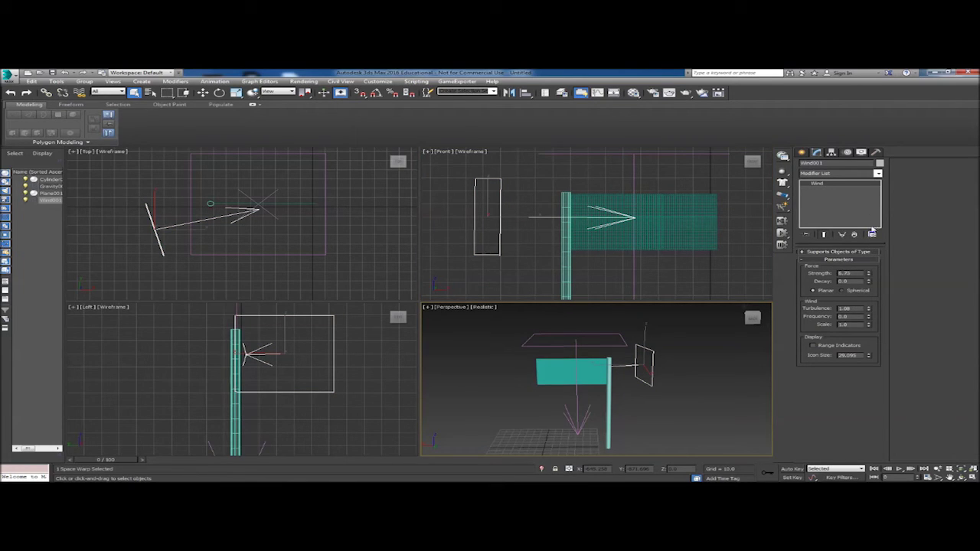
- Run a local simulation with the adjusted forces, reset the flag and set the simulation's end frame to 100
left_click(643, 241)
left_click(857, 296)
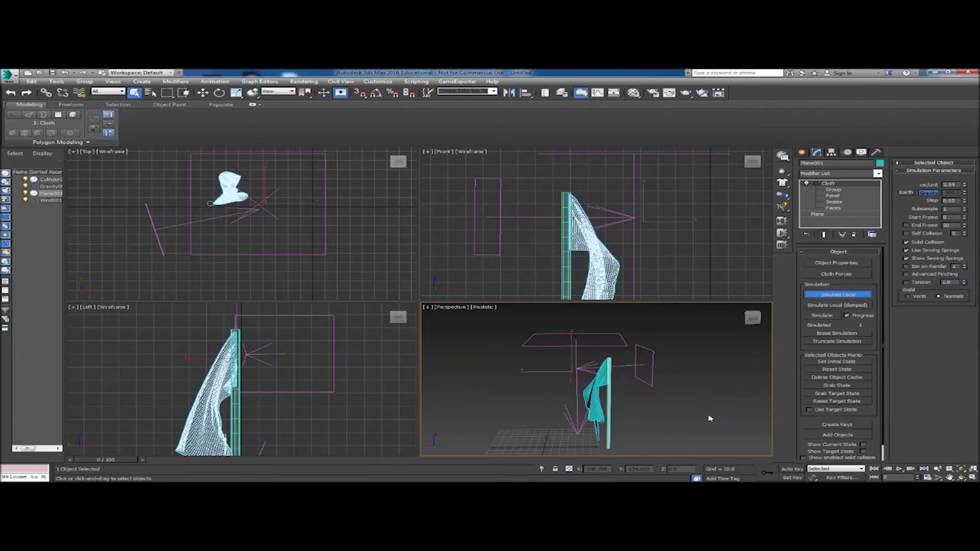
middle_click_drag(690, 412, 693, 374)
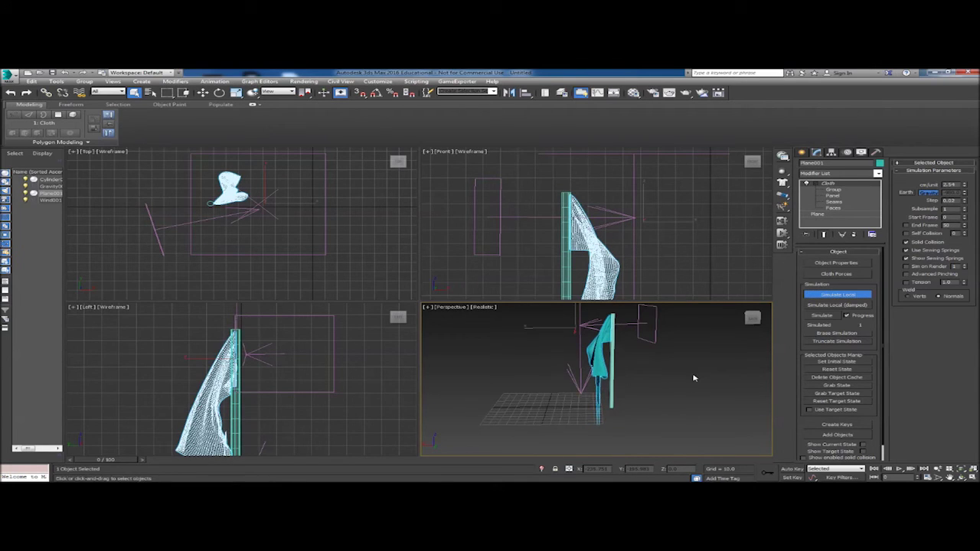
left_click(613, 238)
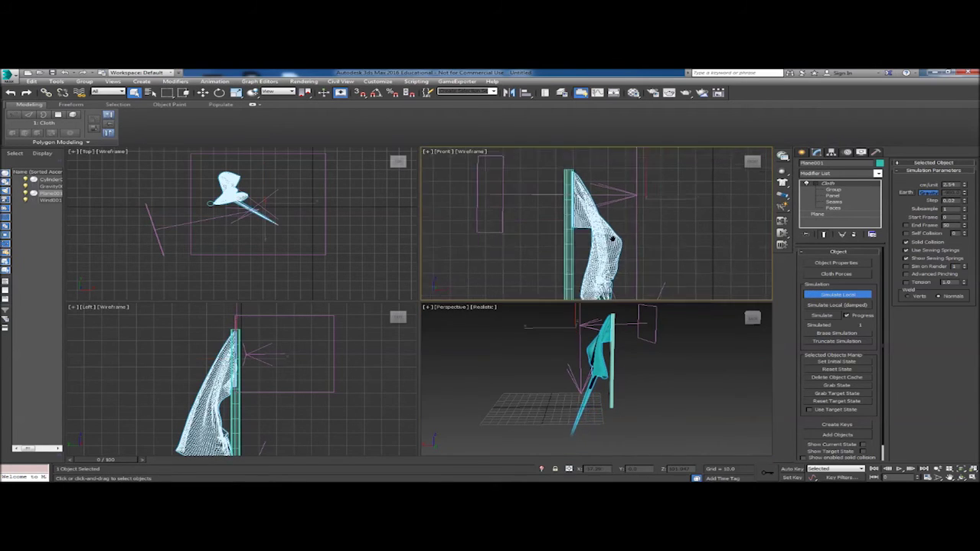
middle_click_drag(613, 238, 616, 206)
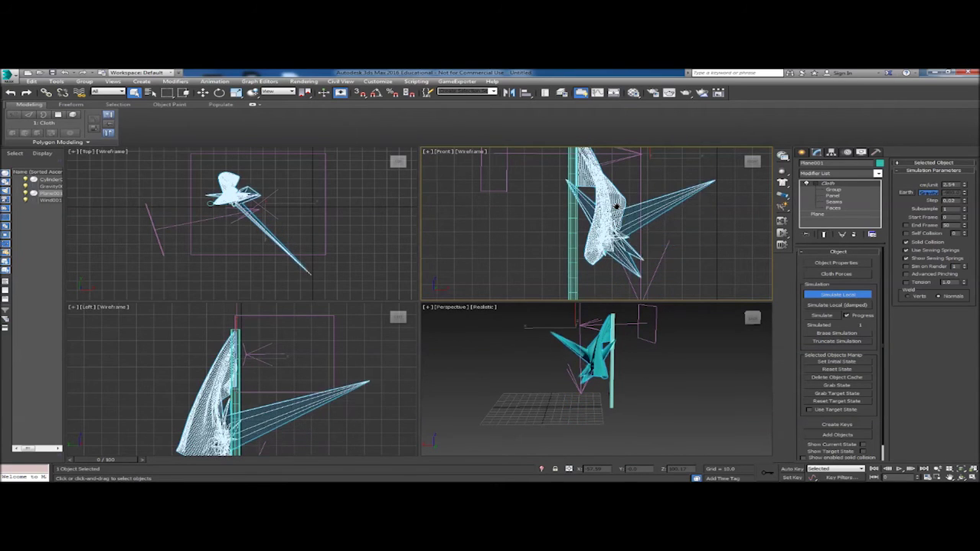
left_click(744, 308)
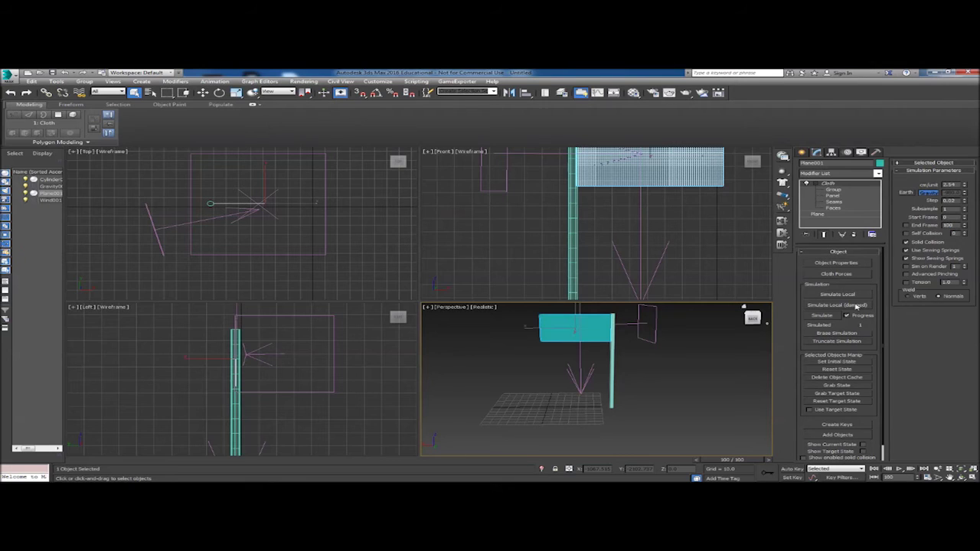
- Run the flag's local simulation once more, stop it and return the cloth to its flat state
left_click(839, 295)
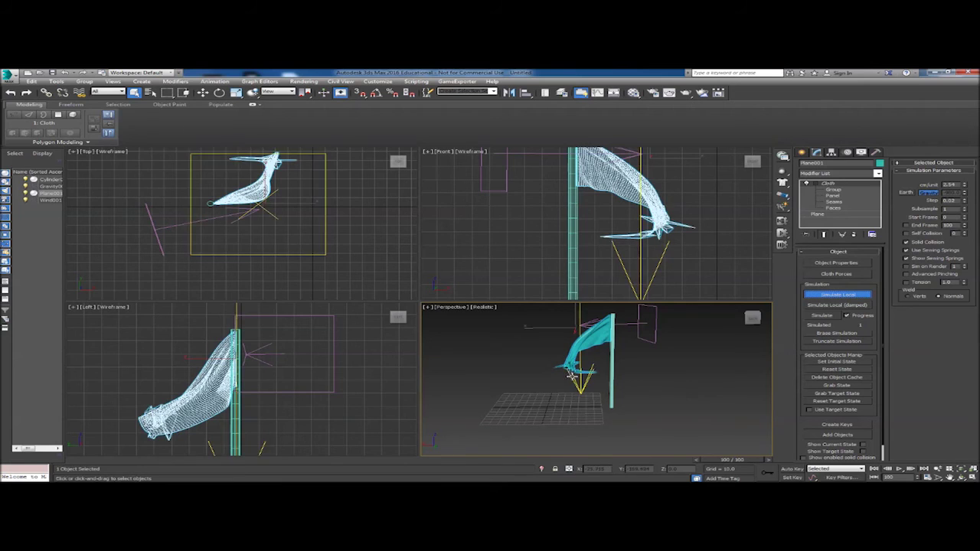
left_click(839, 296)
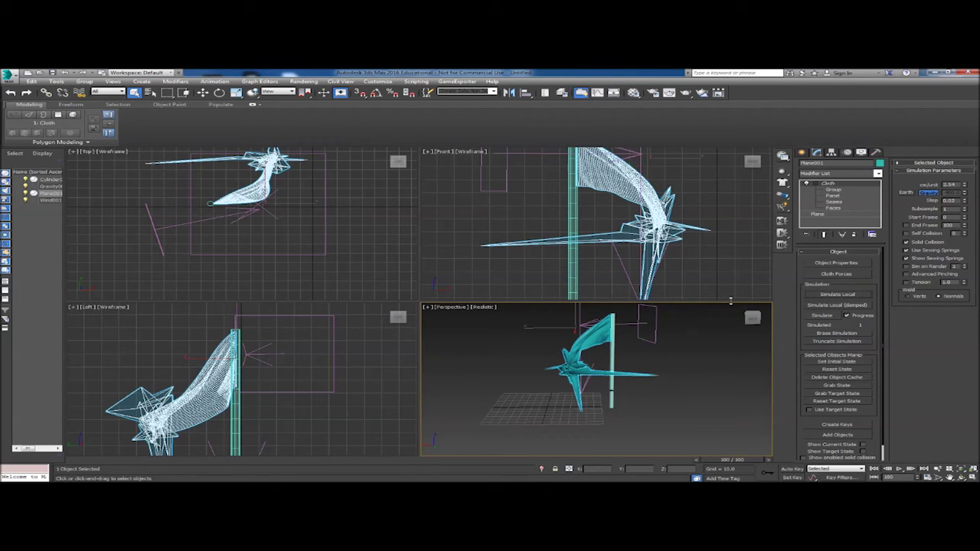
left_click(834, 334)
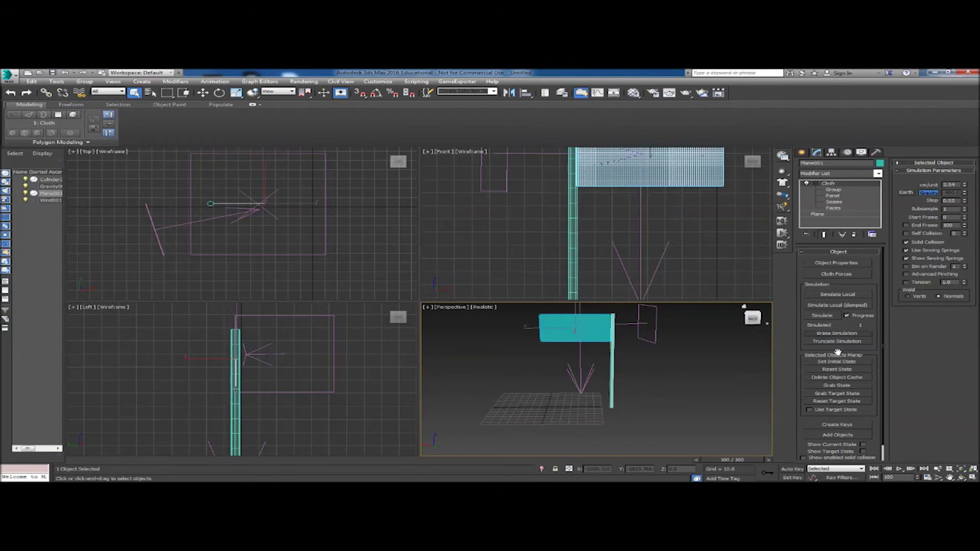
- Run the full flag simulation up to frame 100, then play it back and return to frame 0
left_click(825, 316)
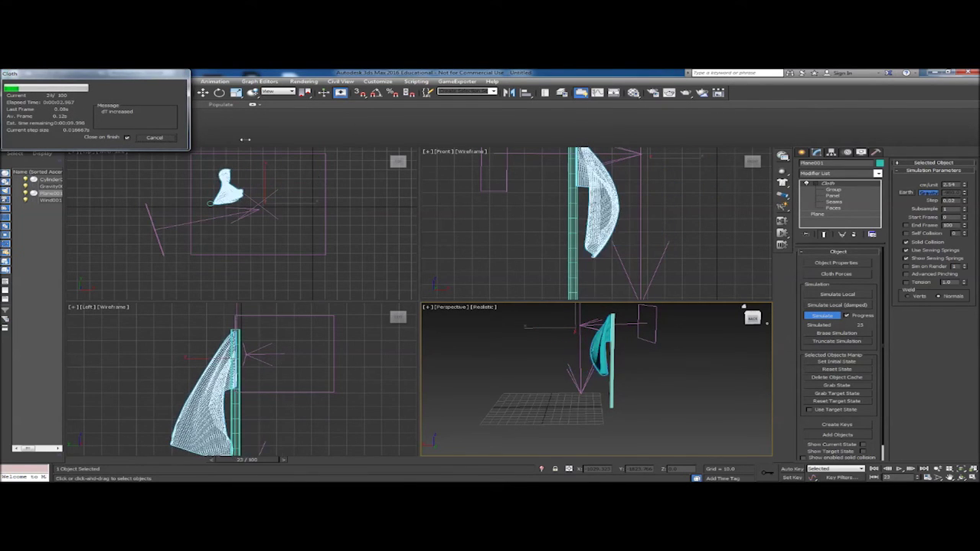
left_click_drag(94, 78, 326, 138)
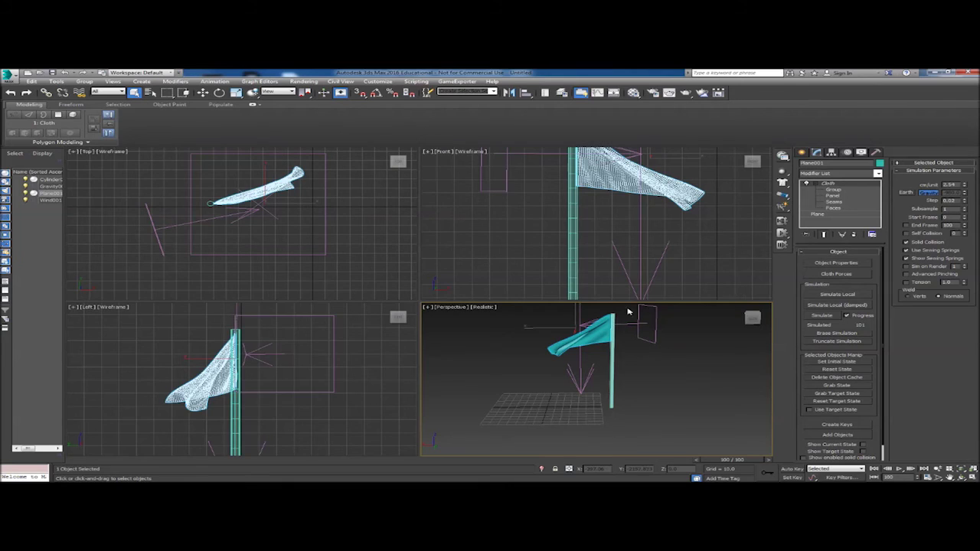
middle_click_drag(696, 372, 677, 406)
left_click(899, 469)
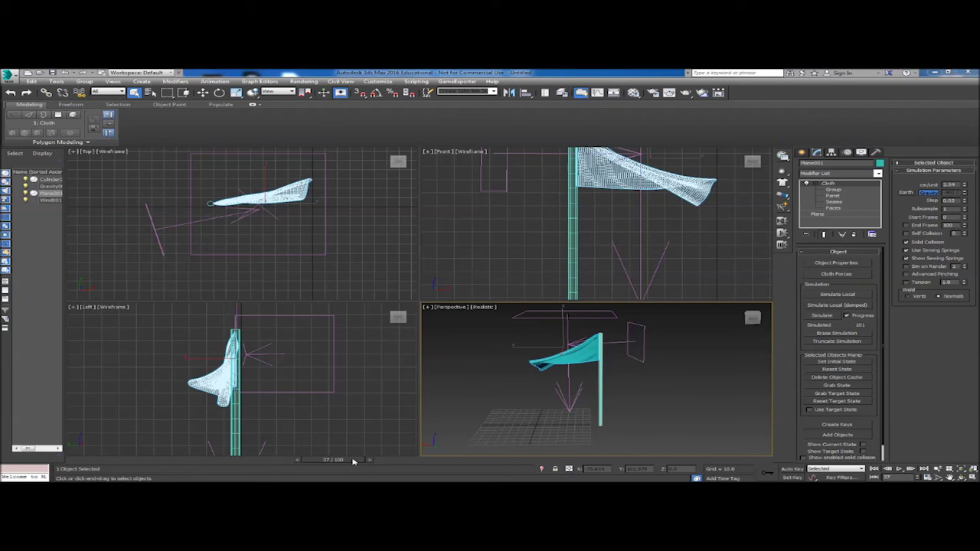
left_click_drag(354, 461, 92, 460)
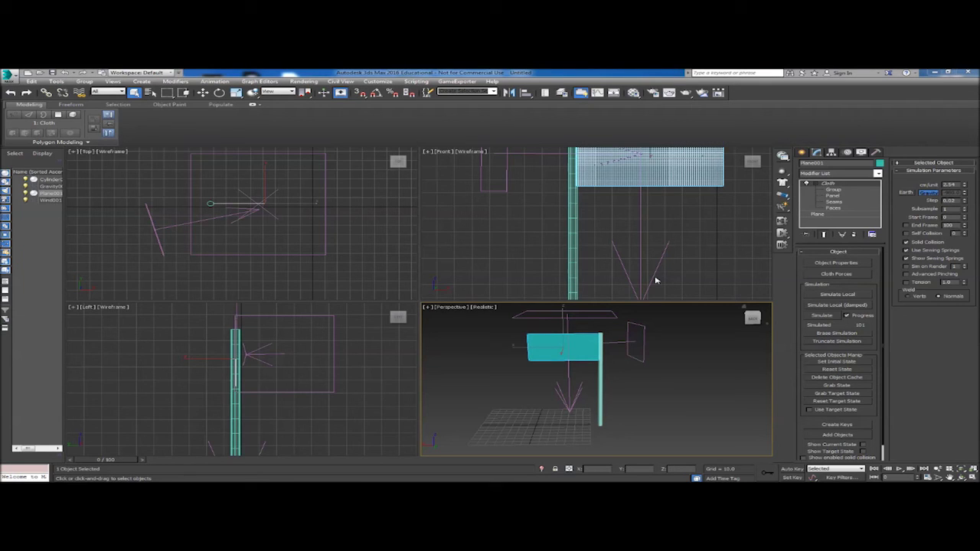
- Load the Flag_of_North_Carolina image as a Bitmap in the diffuse color of the first material
middle_click(636, 230)
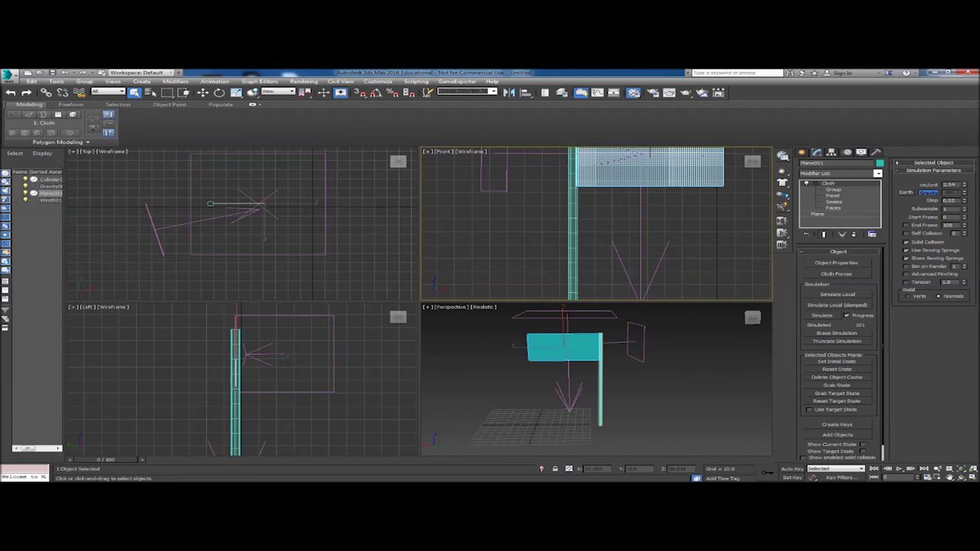
key("m")
left_click_drag(937, 117, 674, 117)
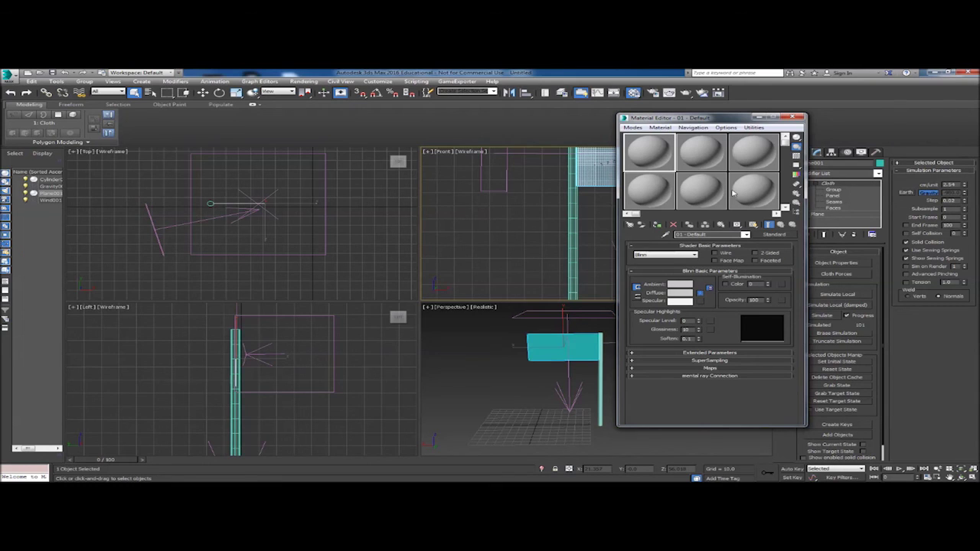
left_click(700, 293)
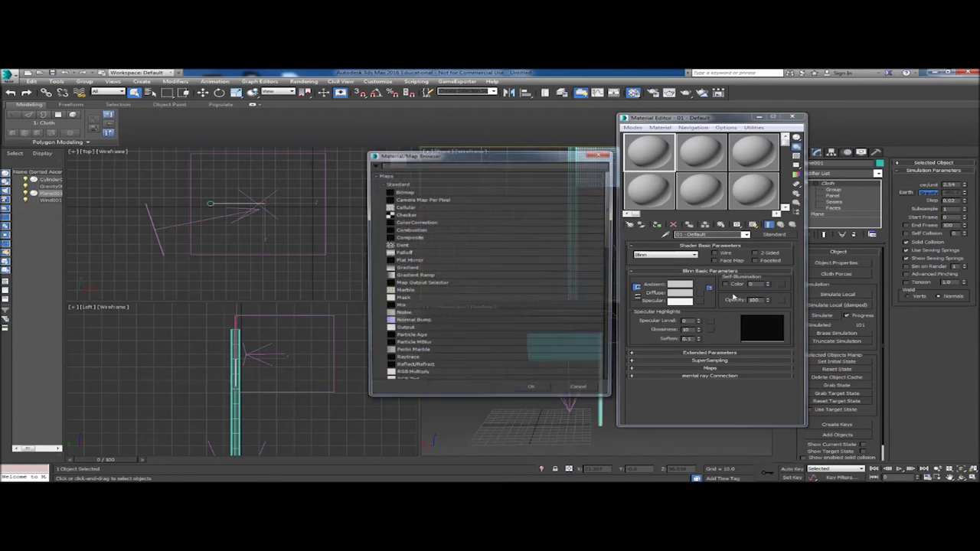
double_click(452, 192)
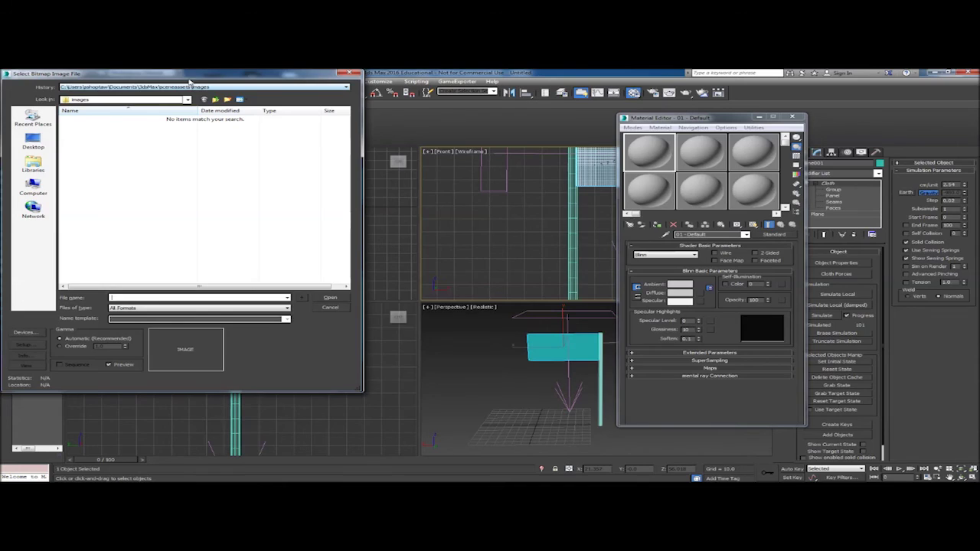
left_click_drag(190, 81, 339, 103)
key("Escape")
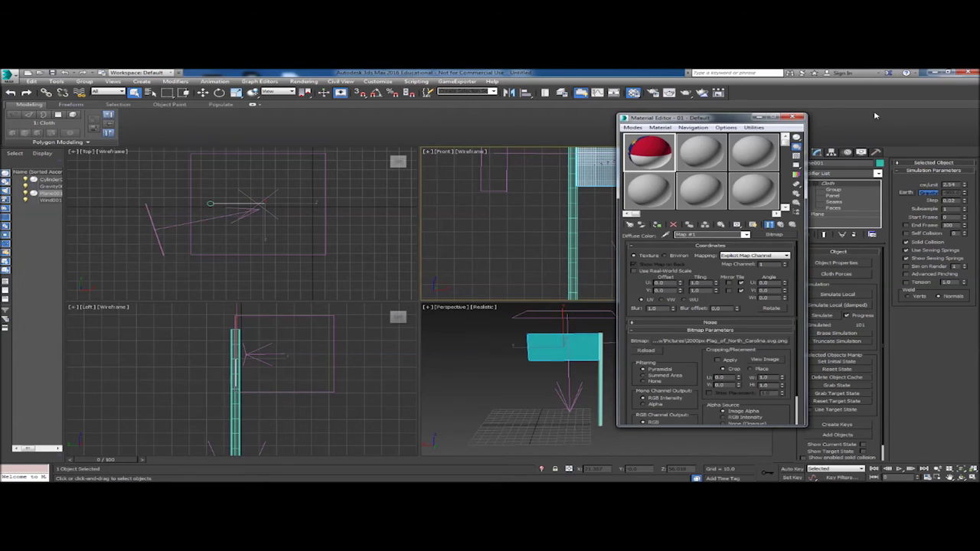
- Assign the North Carolina flag material to the cloth plane and show its bitmap shaded in the viewport
left_click_drag(691, 117, 496, 329)
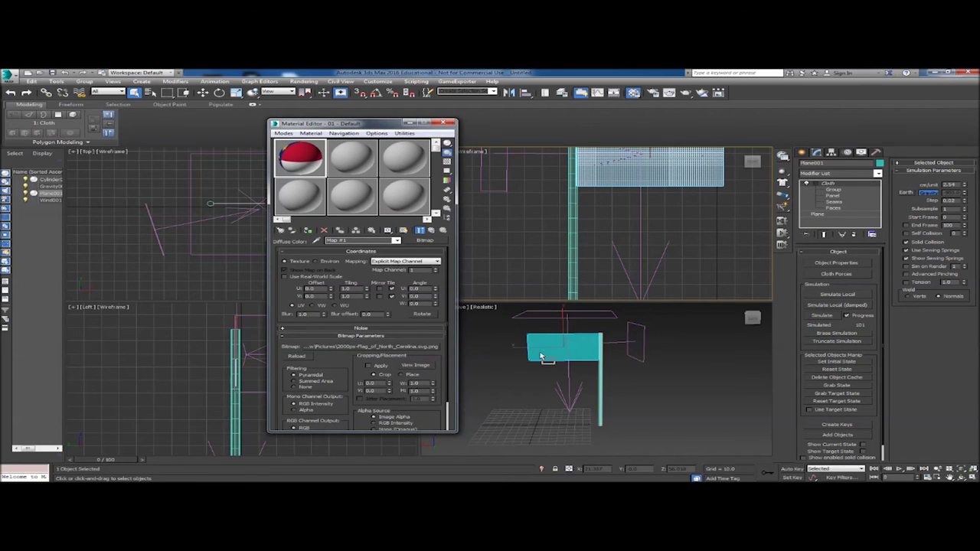
left_click_drag(541, 357, 541, 357)
left_click(404, 231)
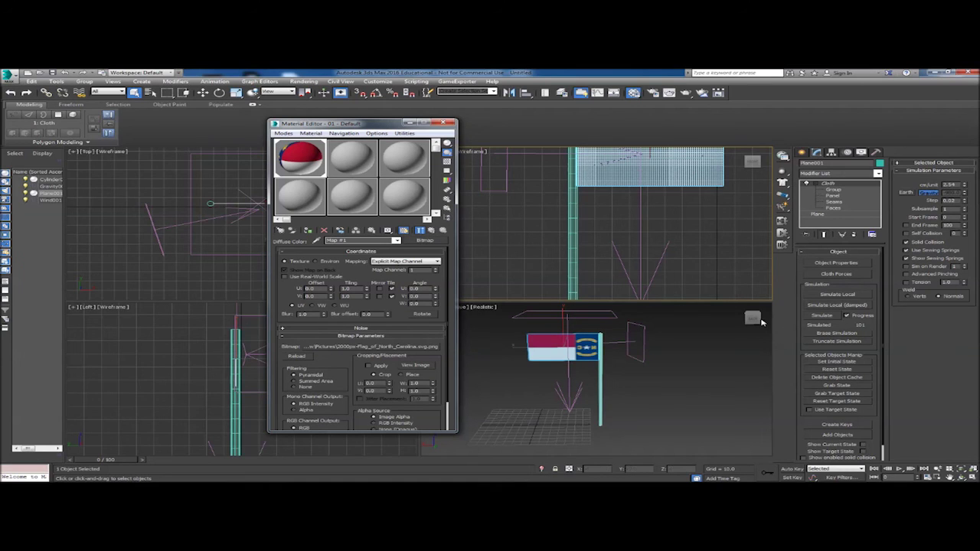
left_click_drag(758, 322, 737, 323)
left_click(753, 317)
left_click(753, 317)
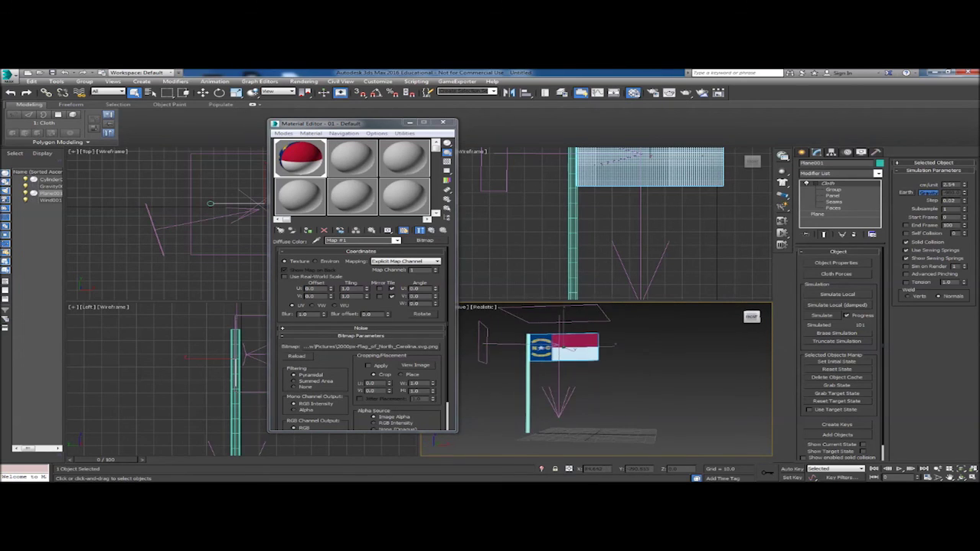
mouse_move(753, 317)
left_mouse_down()
mouse_move(745, 313)
mouse_move(752, 317)
left_mouse_up()
scroll(669, 367, "up", 3)
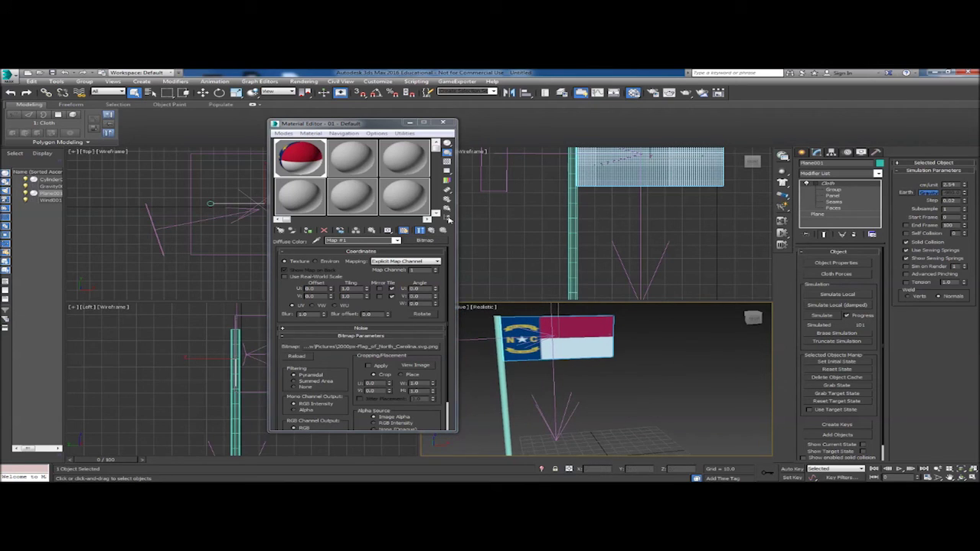
- Give the second material a yellow ambient and diffuse color, assign it to the flagpole and close the Material Editor
left_click(351, 162)
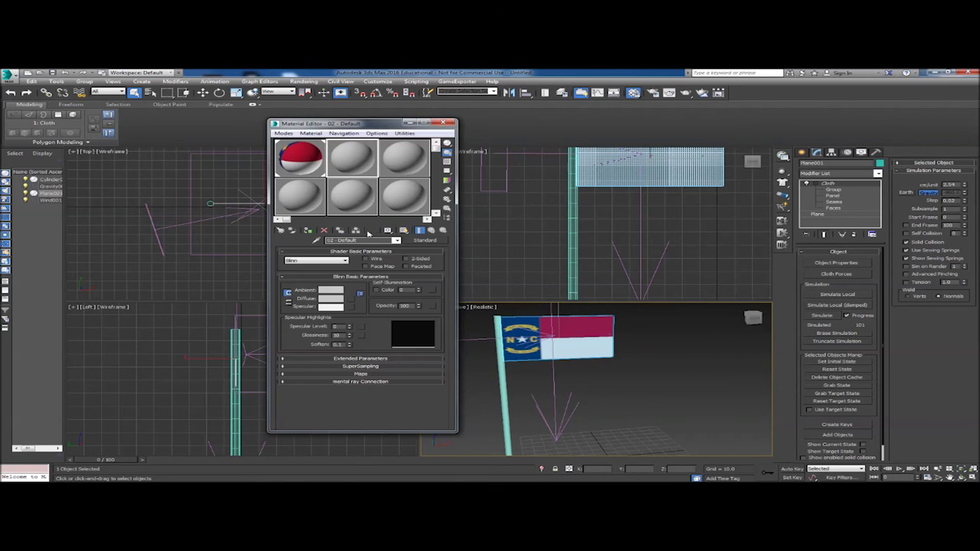
left_click(332, 292)
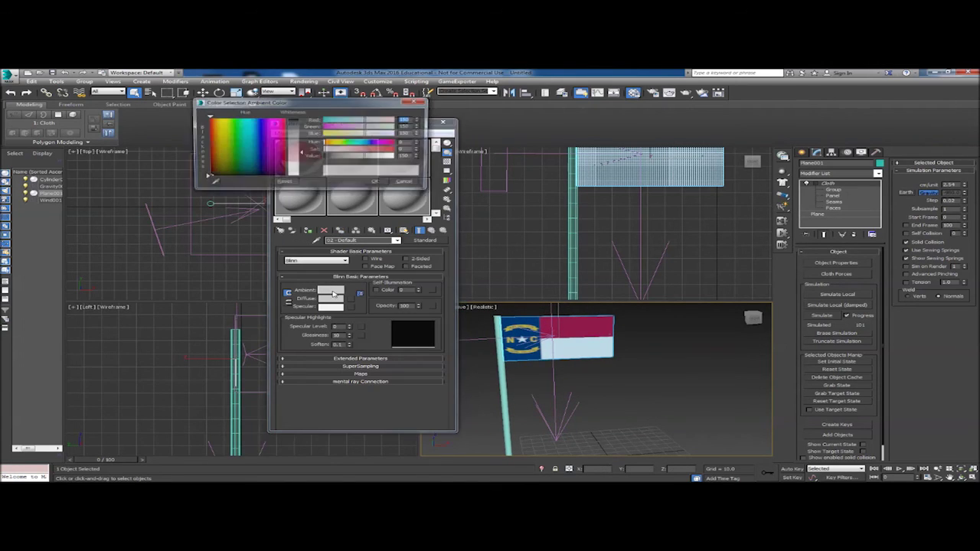
left_click(221, 145)
left_click_drag(353, 153, 383, 153)
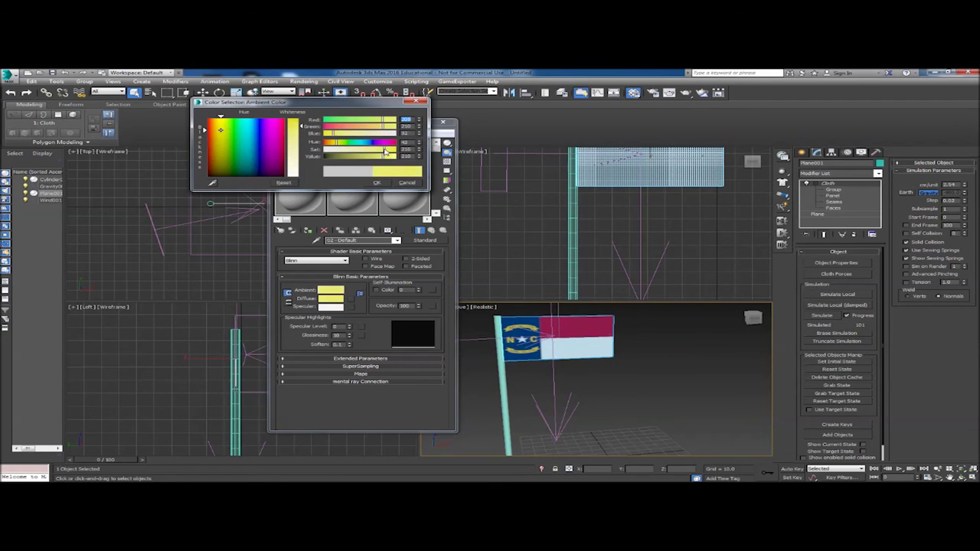
left_click(380, 183)
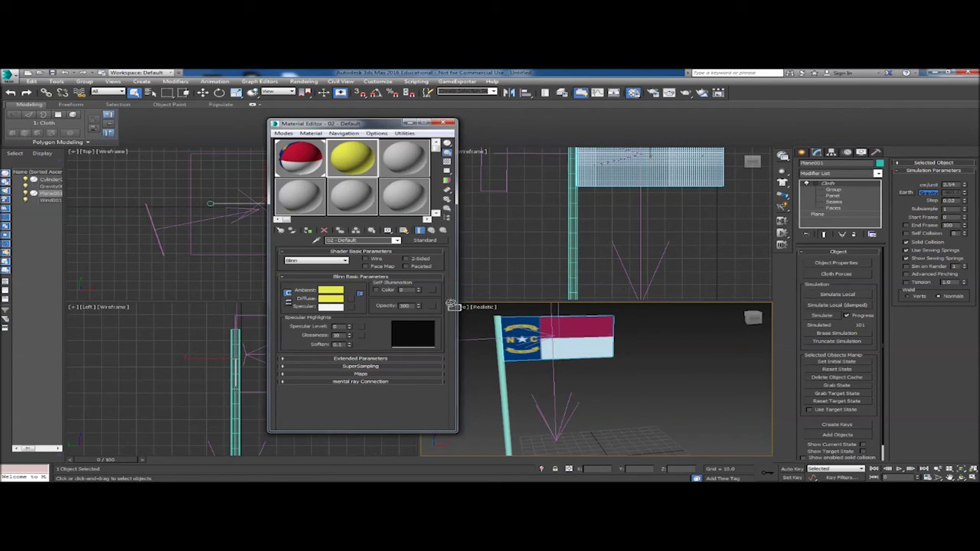
left_click_drag(505, 381, 505, 380)
left_click(450, 122)
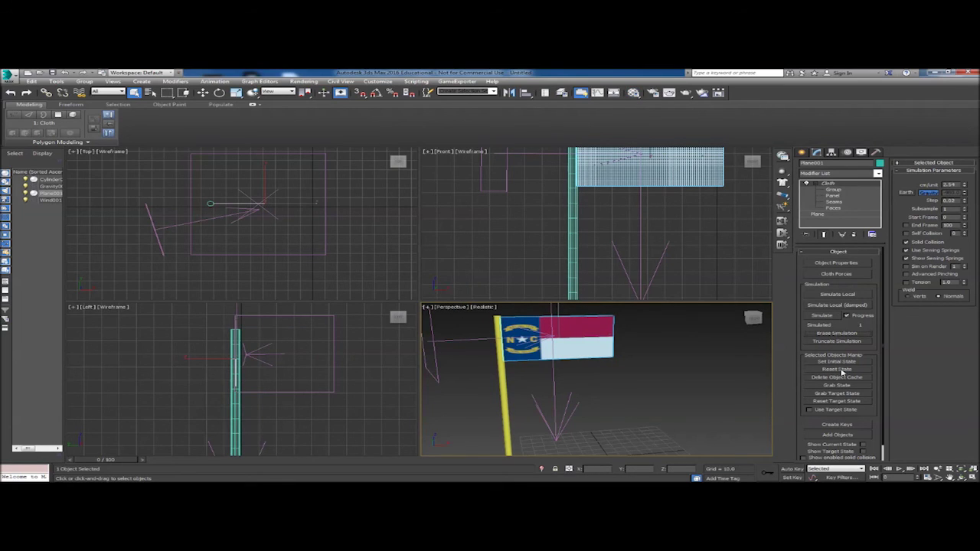
- Run the full cloth simulation again on the textured flag and play back the animation
left_click(821, 315)
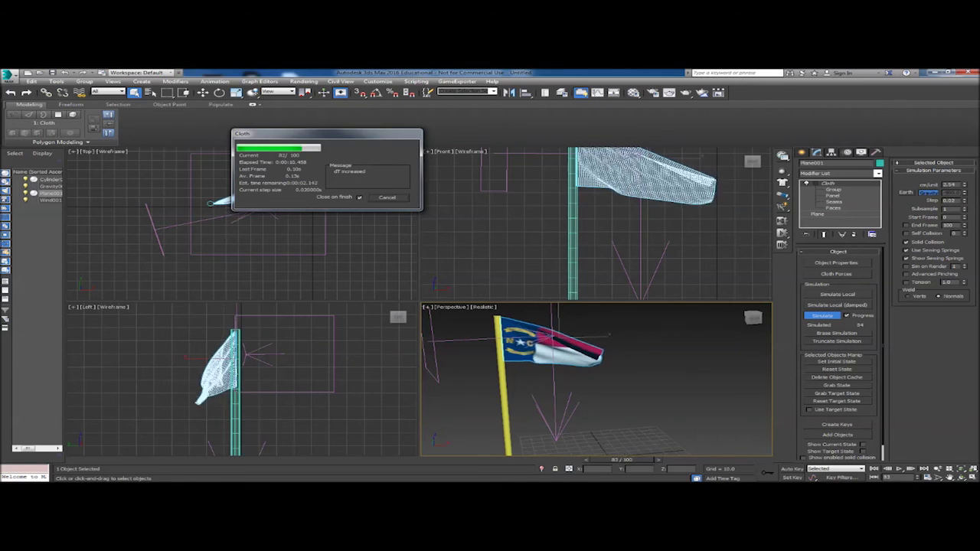
key("slash")
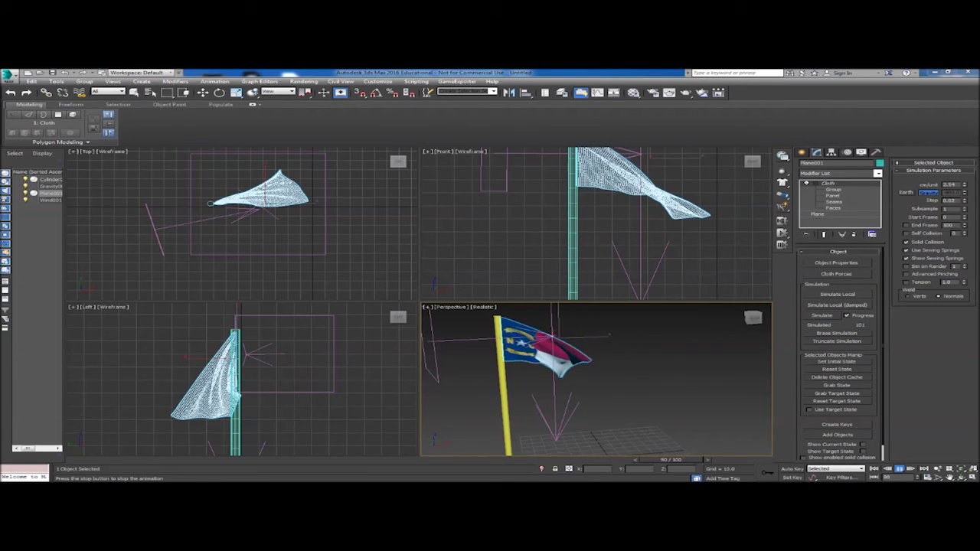